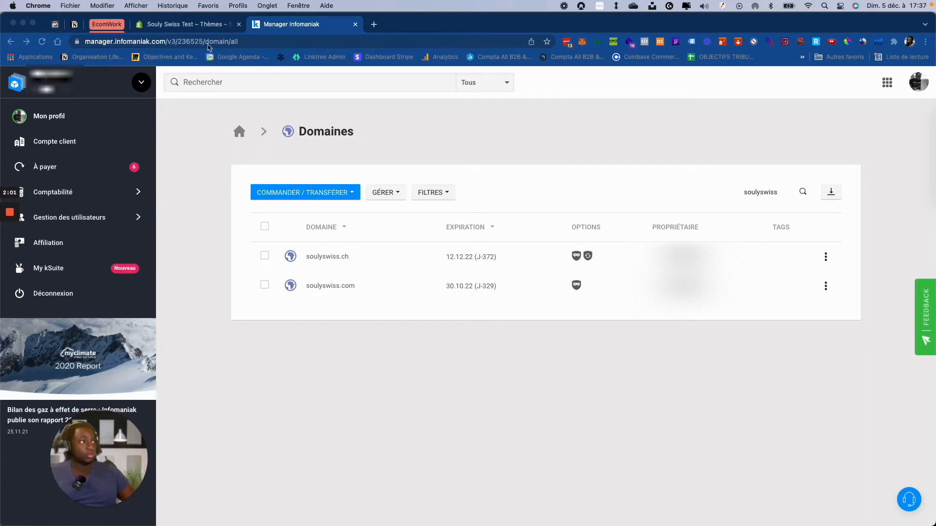
# Step: Switch to the Shopify admin and open the store's Domaines settings
pyautogui.click(187, 27)
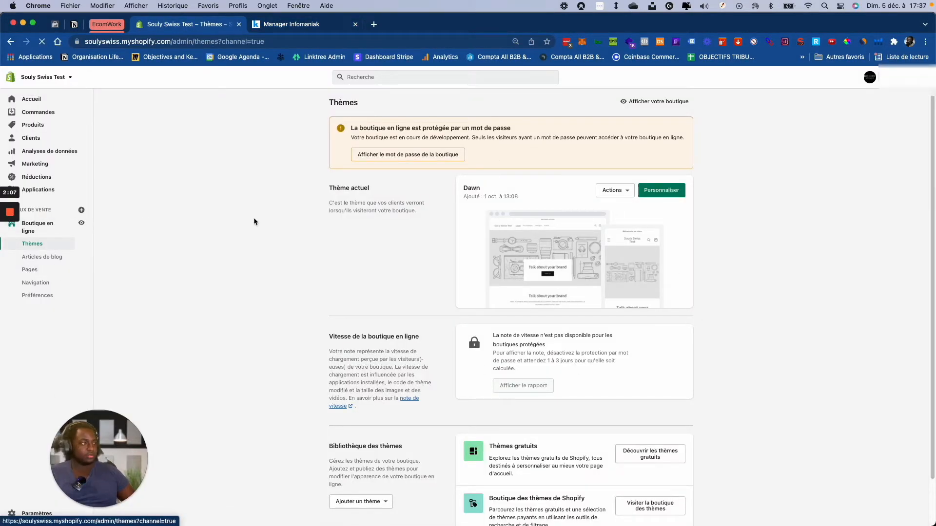
pyautogui.click(27, 514)
pyautogui.moveTo(113, 450); pyautogui.dragTo(605, 442)
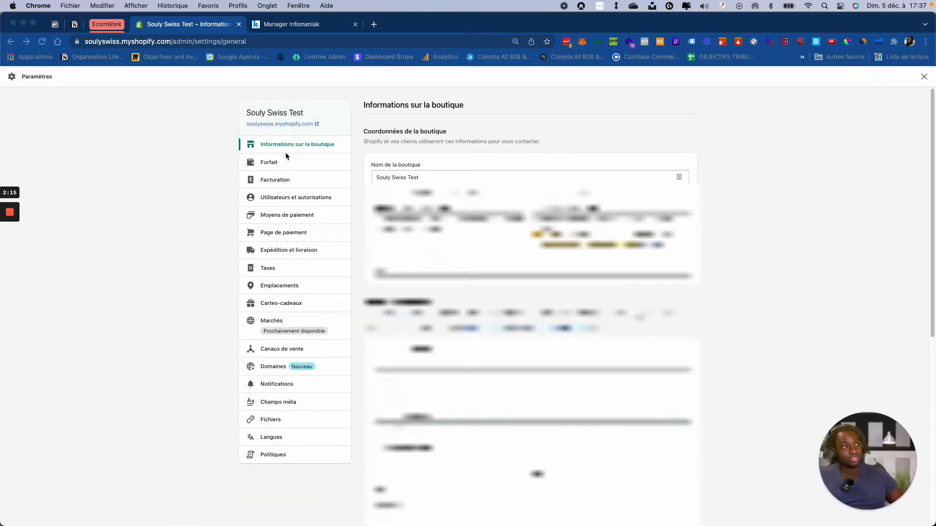
pyautogui.click(277, 366)
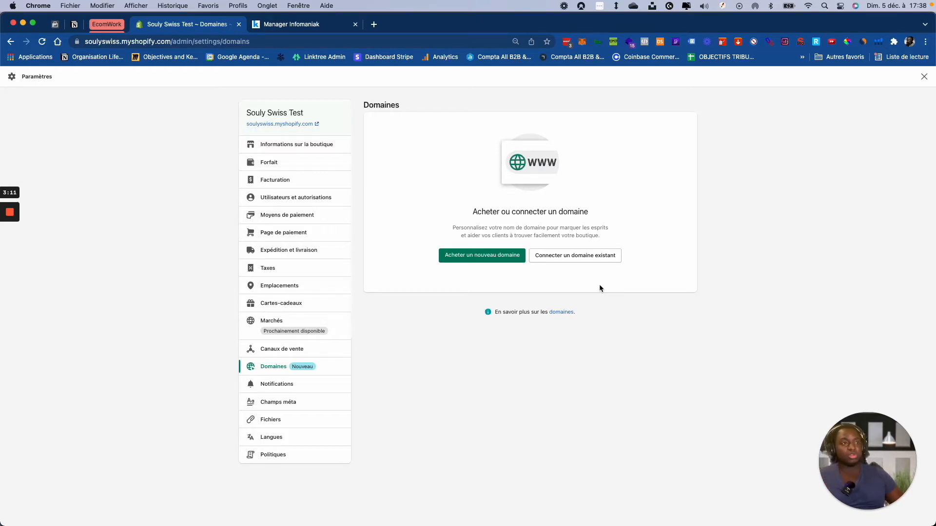
# Step: Start connecting the existing domain soulyswiss.ch to the store and run the connection check
pyautogui.click(586, 258)
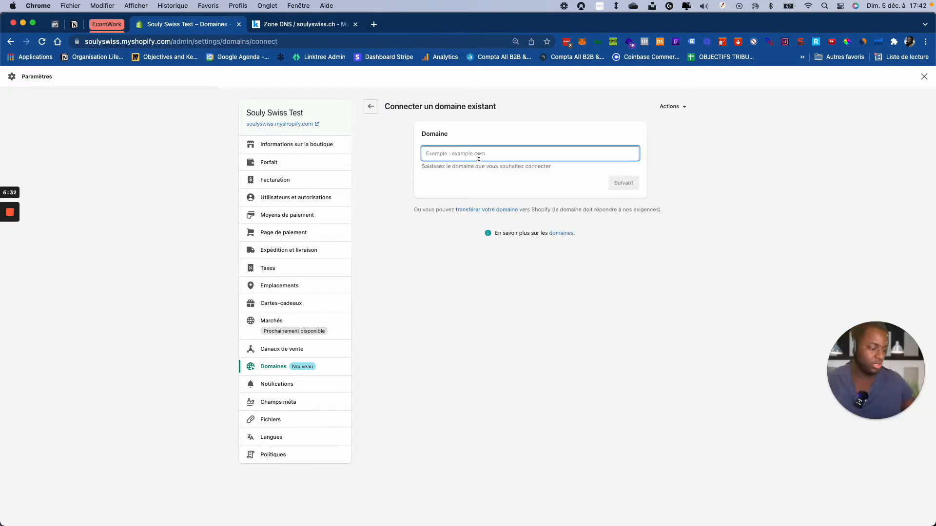
pyautogui.write('soulyswiss.ch')
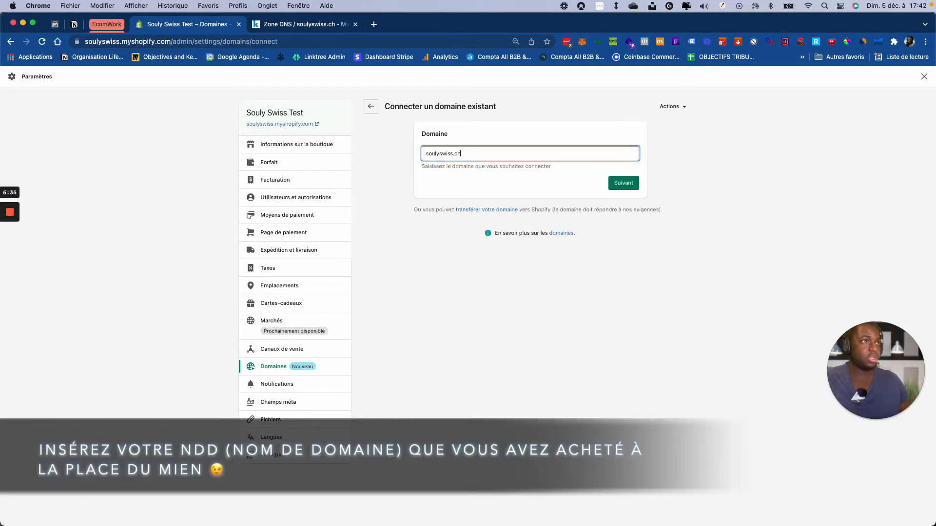
pyautogui.press('Return')
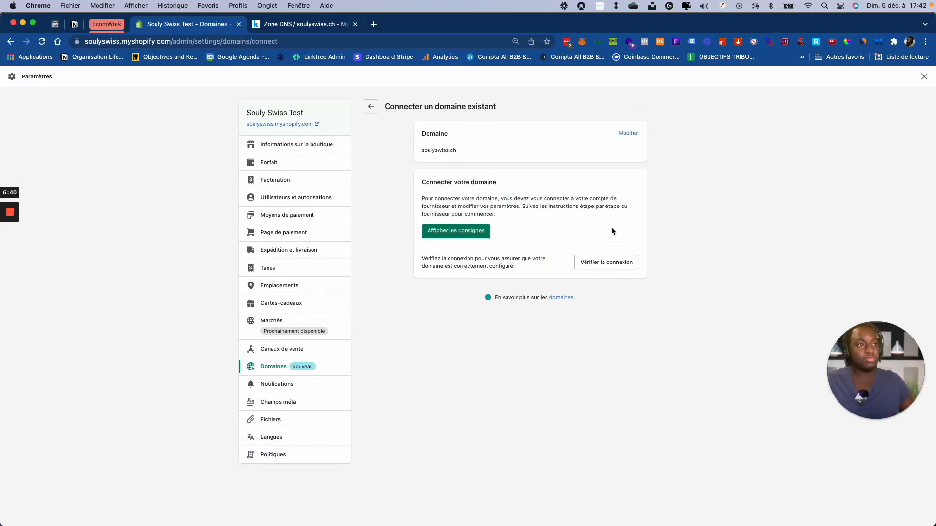
pyautogui.click(603, 263)
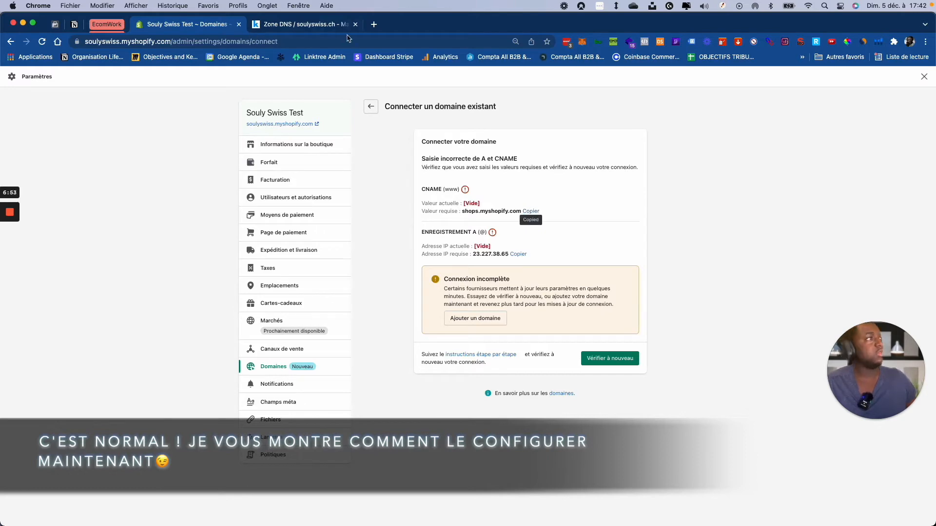
# Step: Switch to Infomaniak and add a CNAME record to the soulyswiss.ch DNS zone with source www and target shops.myshopify.com
pyautogui.click(329, 26)
pyautogui.click(302, 323)
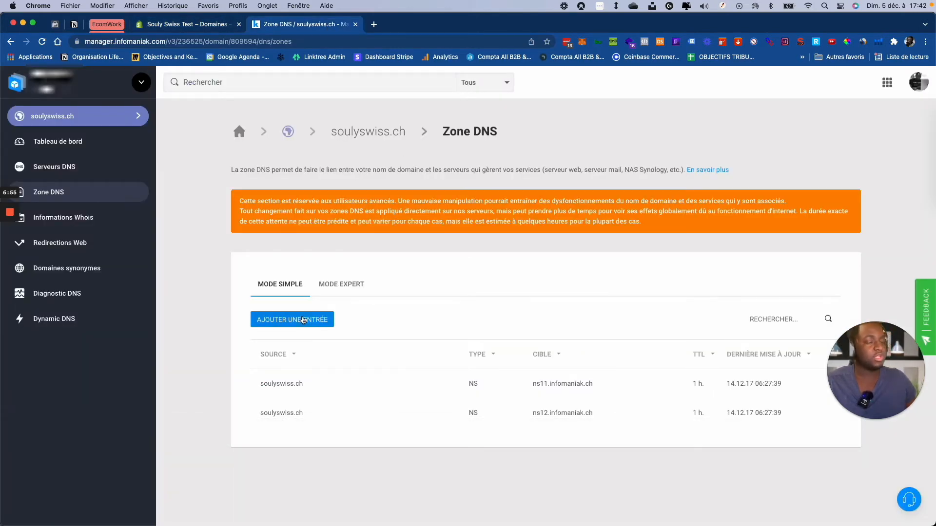
pyautogui.hotkey('ctrl', 'shift', 'Tab')
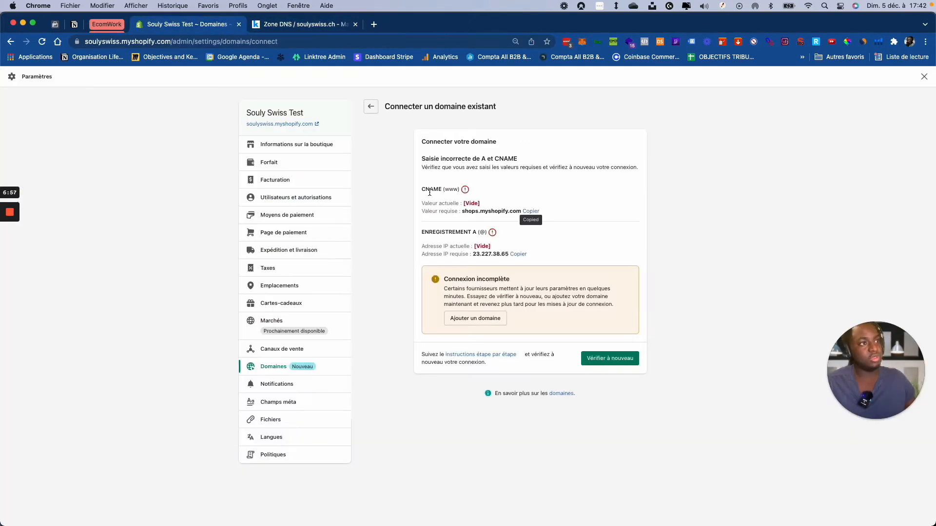
pyautogui.click(313, 26)
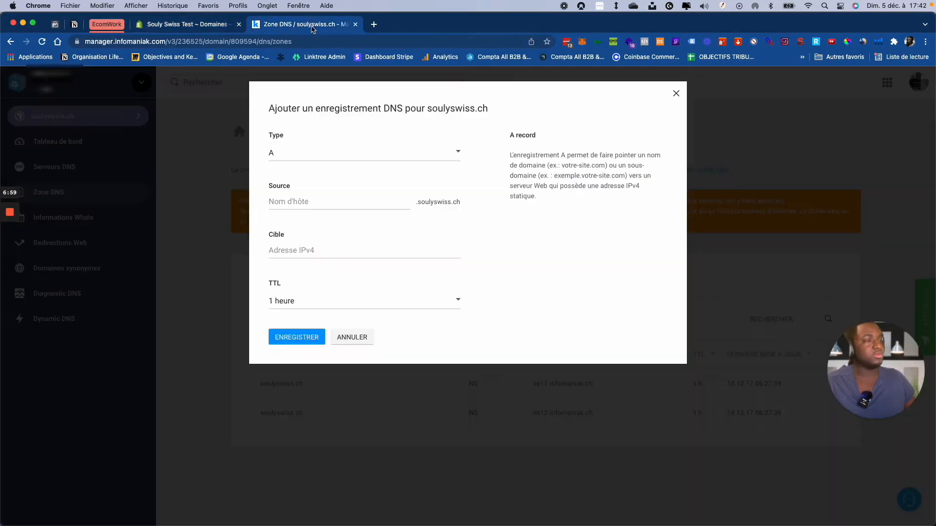
pyautogui.click(355, 156)
pyautogui.press('Return')
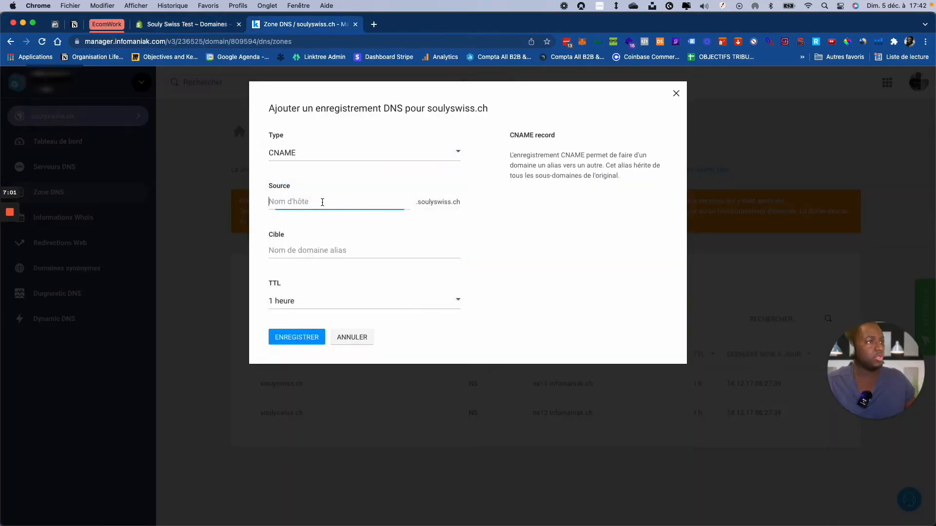
pyautogui.click(315, 250)
pyautogui.write('shops.myshopify.com')
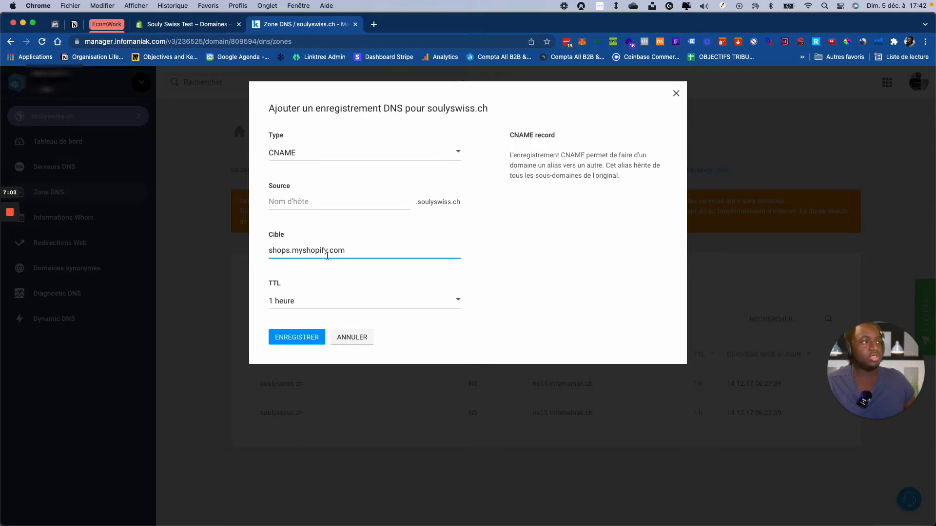
pyautogui.click(342, 202)
pyautogui.write('www')
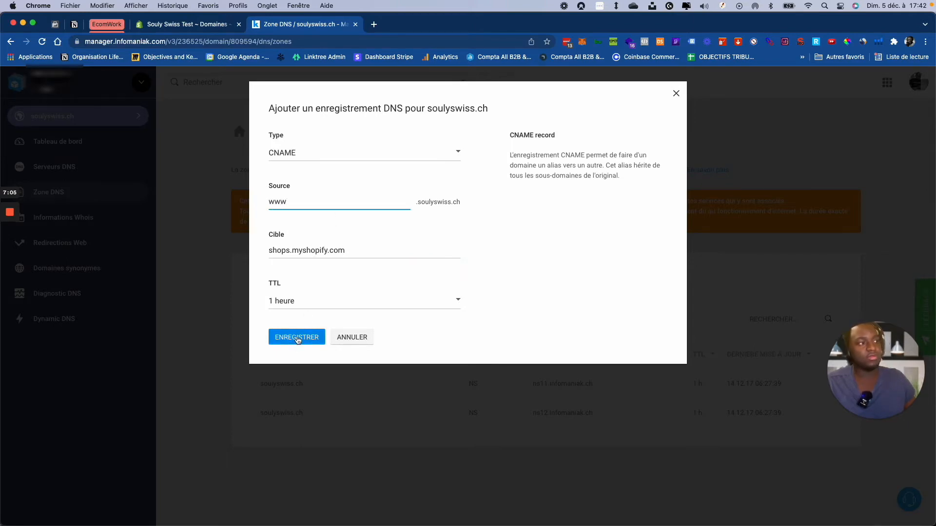
pyautogui.click(298, 338)
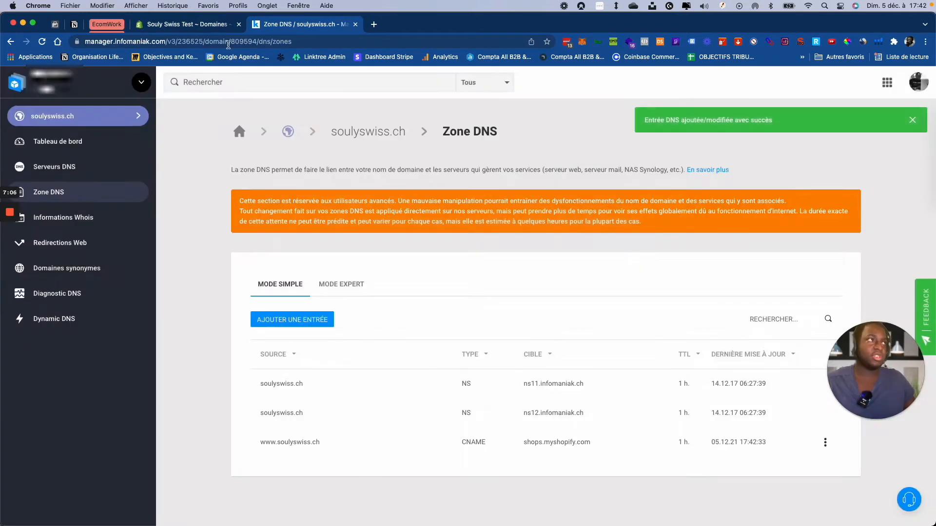
# Step: Compare the store's myshopify.com address in Shopify with the CNAME target in the Infomaniak DNS zone
pyautogui.click(219, 25)
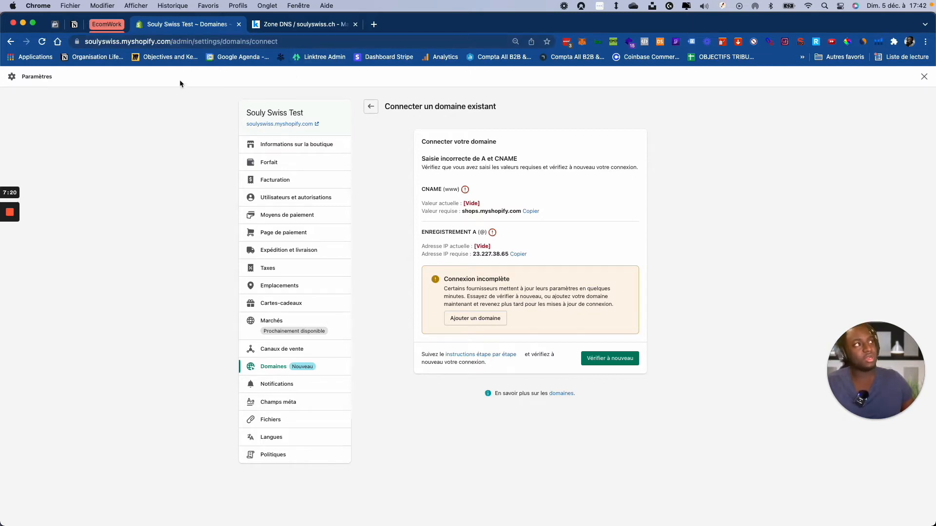
pyautogui.click(170, 41)
pyautogui.click(170, 41)
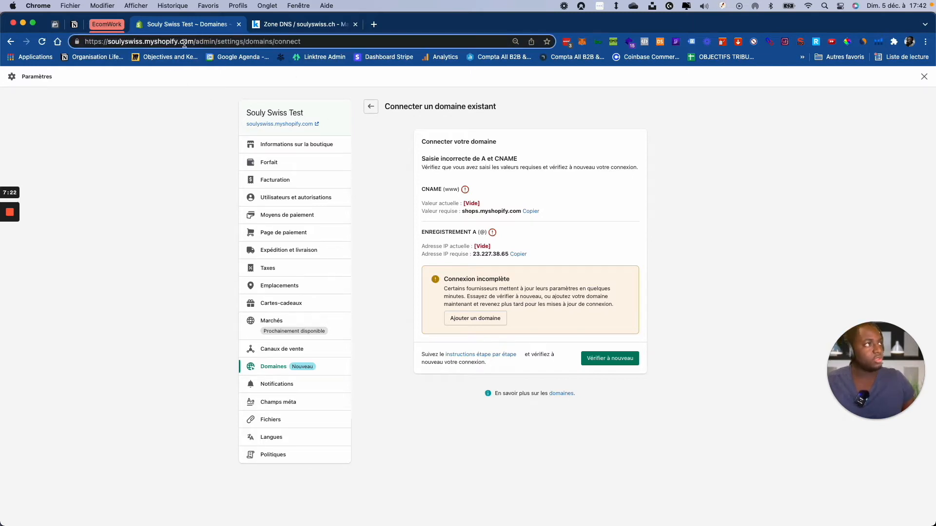
pyautogui.moveTo(194, 41); pyautogui.dragTo(109, 43)
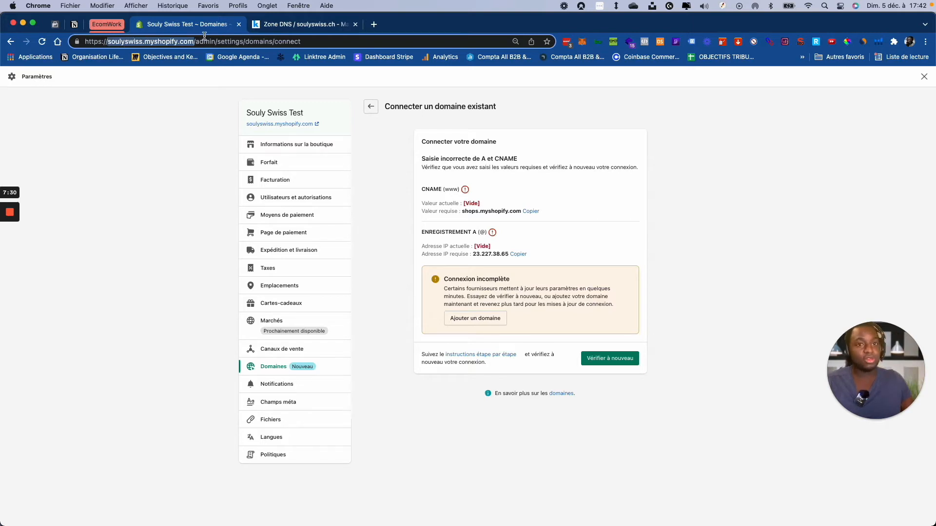
pyautogui.click(283, 25)
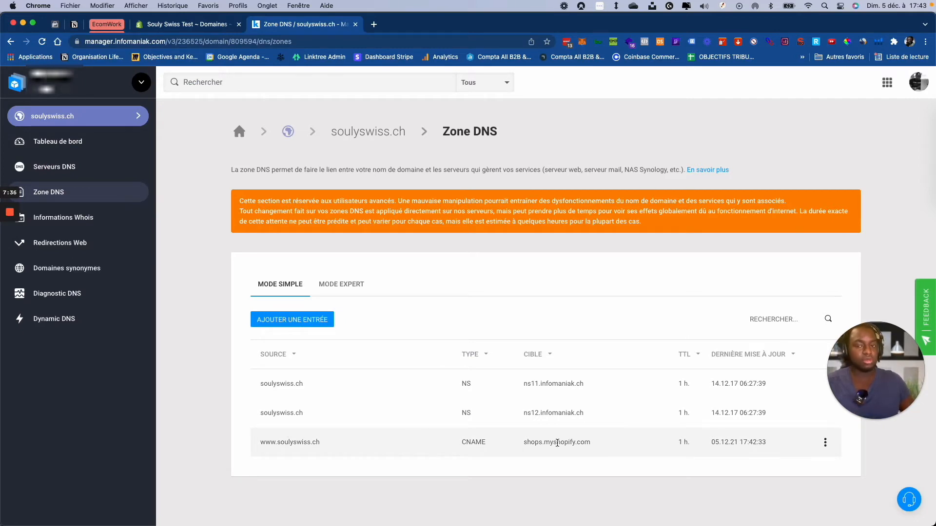
# Step: Copy the required A record IP from Shopify and add an A record targeting 23.227.38.65 to Infomaniak's soulyswiss.ch DNS zone
pyautogui.click(191, 24)
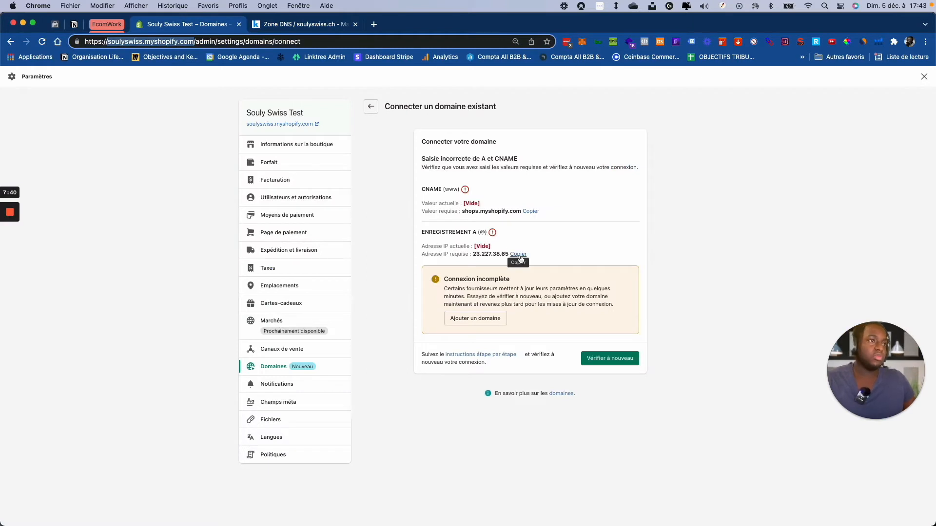
pyautogui.click(518, 258)
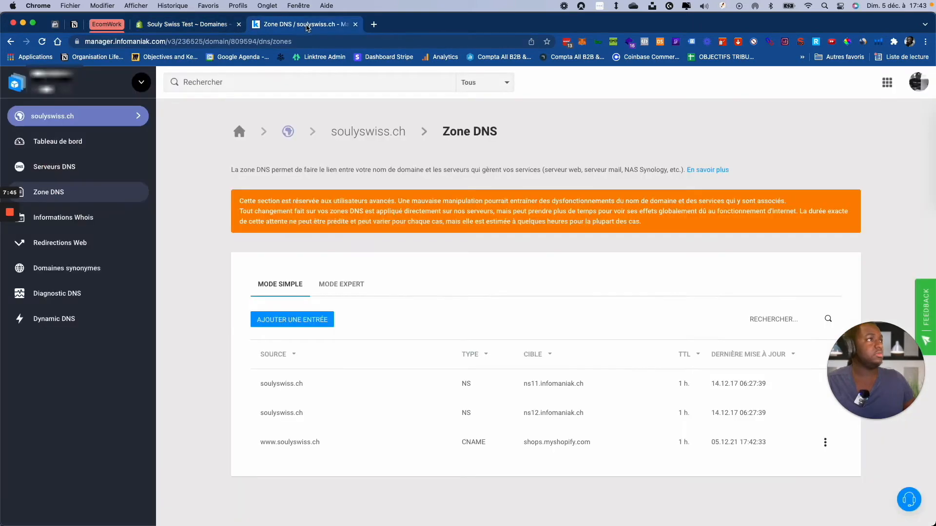
pyautogui.click(302, 24)
pyautogui.click(321, 322)
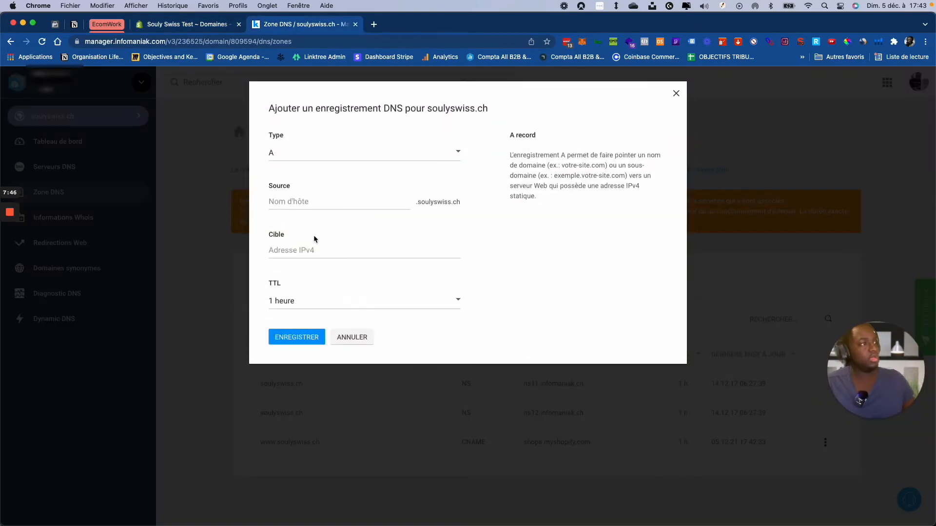
pyautogui.click(293, 248)
pyautogui.write('23.227.38.65')
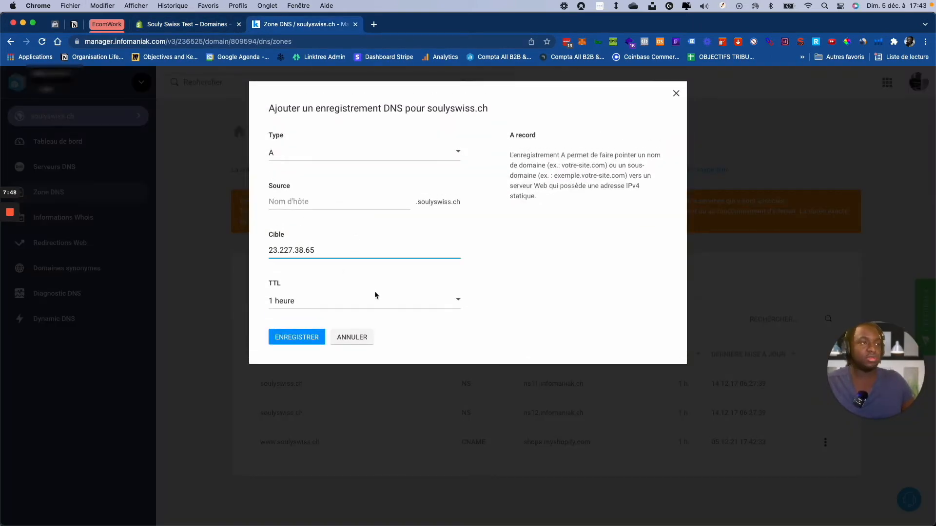
pyautogui.click(296, 338)
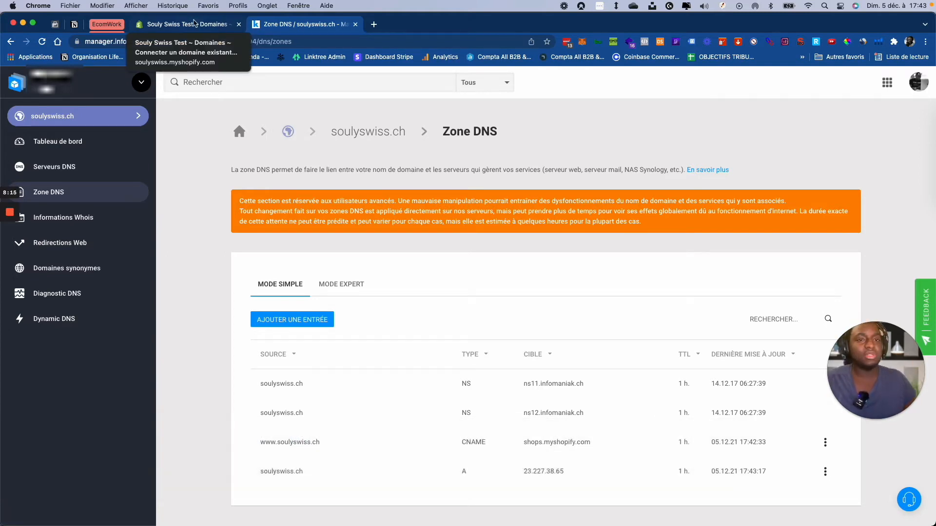
# Step: Switch to Shopify, verify the soulyswiss.ch connection again and reload the page
pyautogui.click(194, 23)
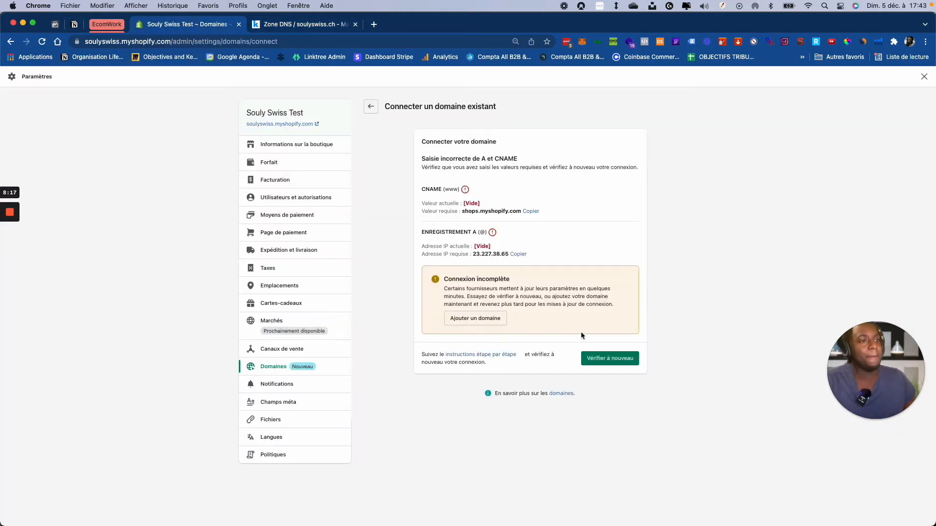
pyautogui.click(615, 358)
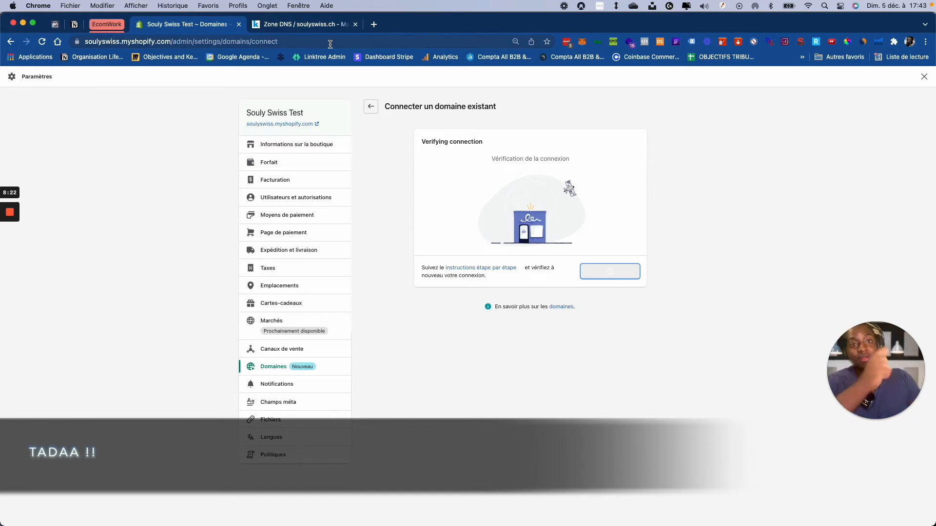
pyautogui.press('super+r')
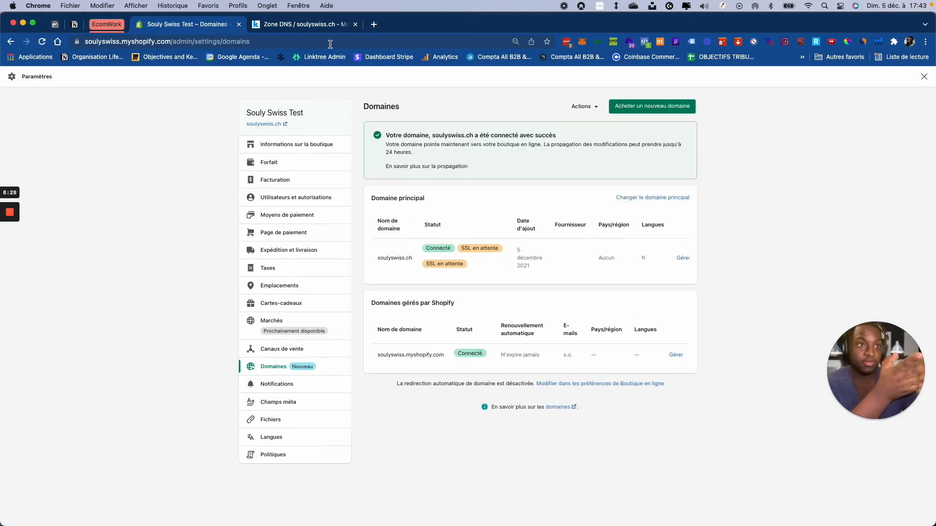
# Step: Switch to Infomaniak, select the domain soulyswiss.com and open its DNS zone
pyautogui.click(319, 25)
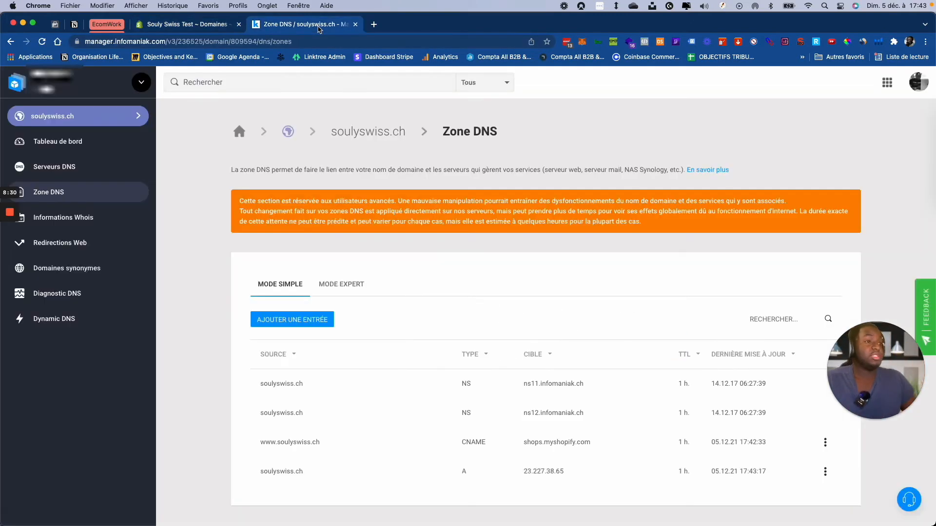
pyautogui.click(134, 119)
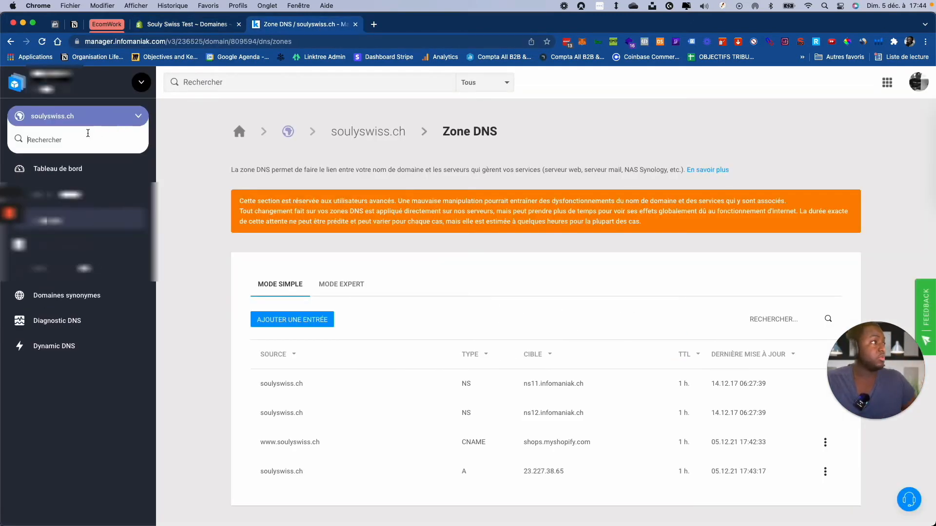
pyautogui.write('s')
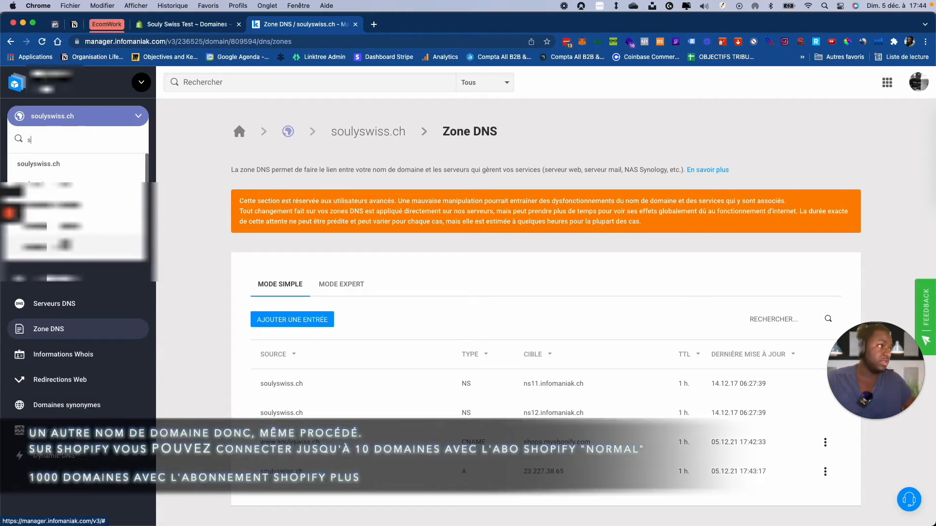
pyautogui.press('BackSpace')
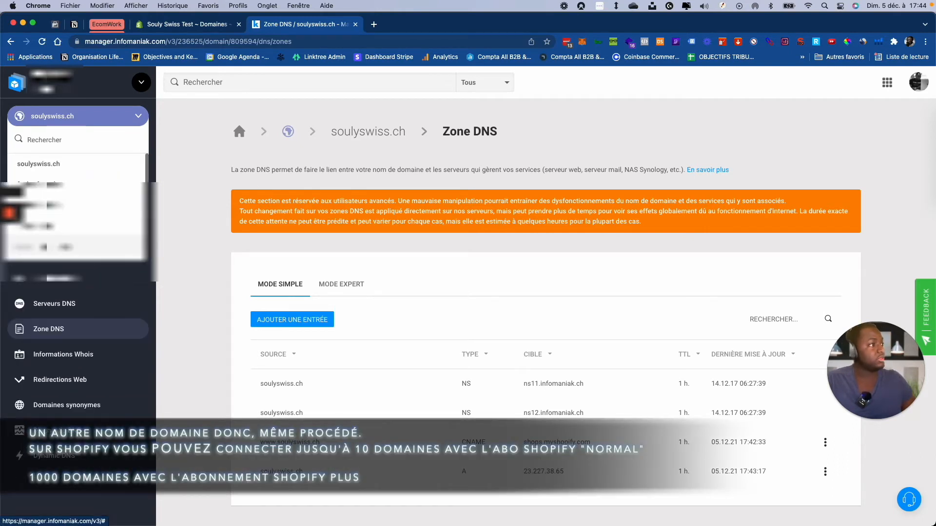
pyautogui.click(65, 247)
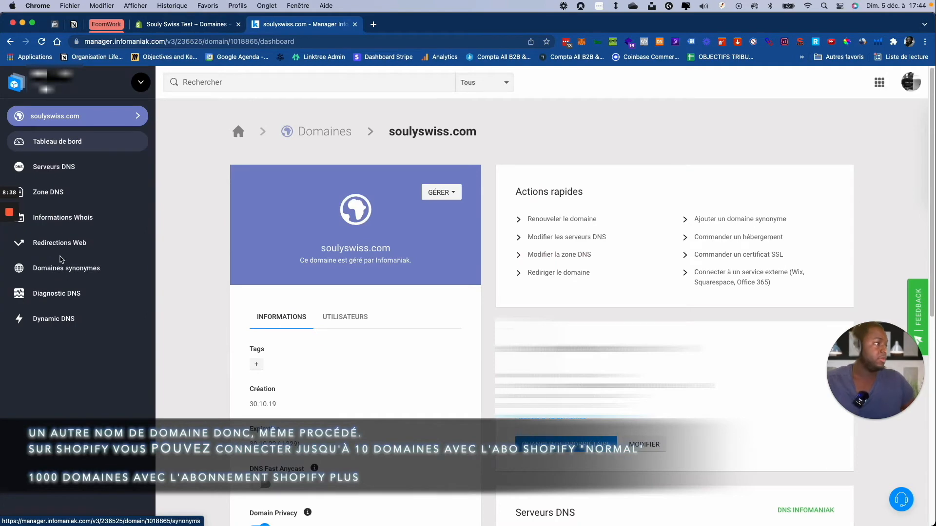
pyautogui.scroll(-3, 202, 209)
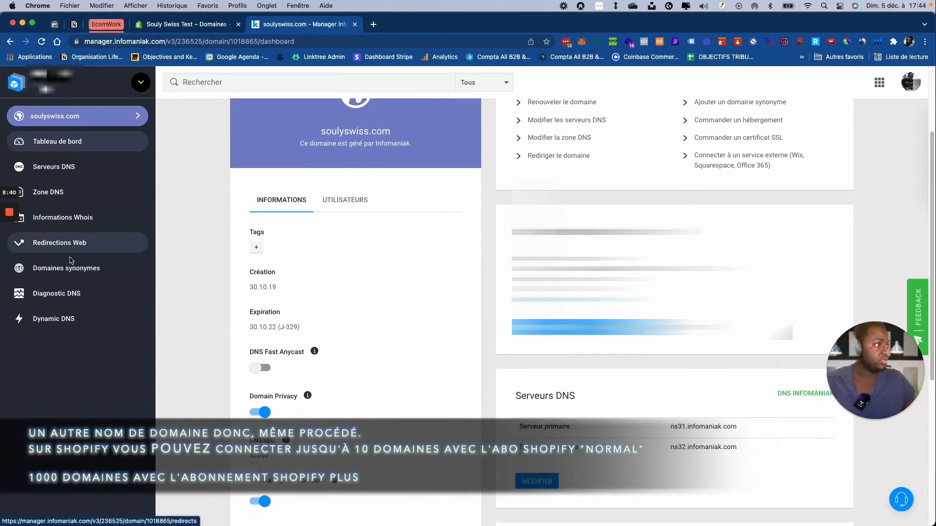
pyautogui.click(73, 197)
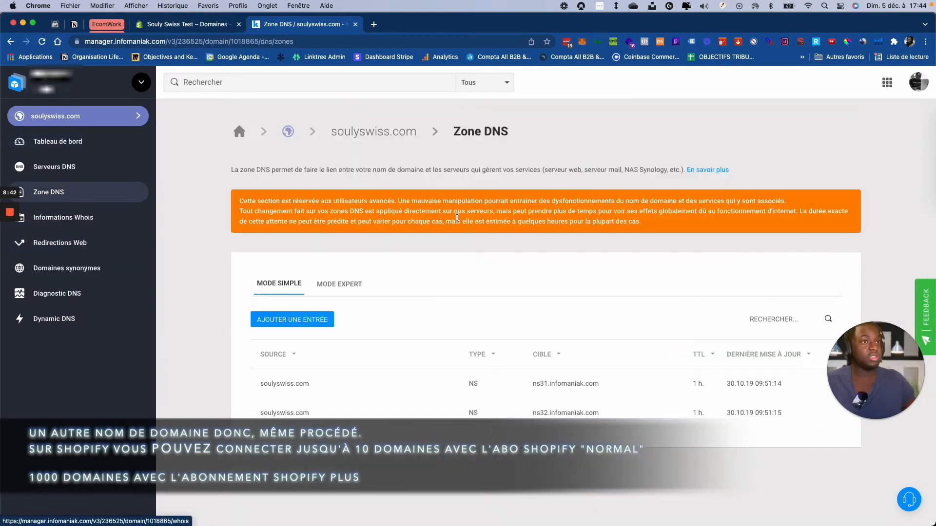
# Step: Switch to Shopify, connect soulyswiss.com as an existing domain and verify its connection
pyautogui.click(200, 27)
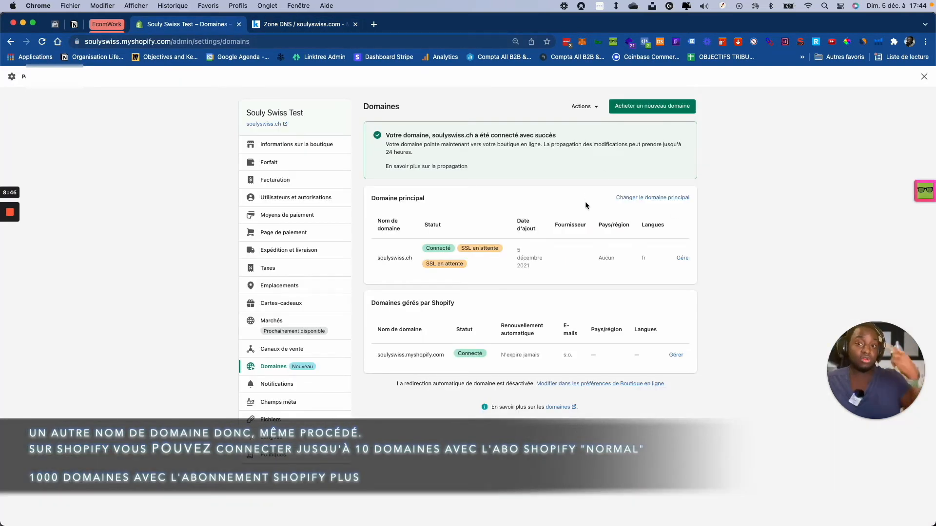
pyautogui.click(594, 111)
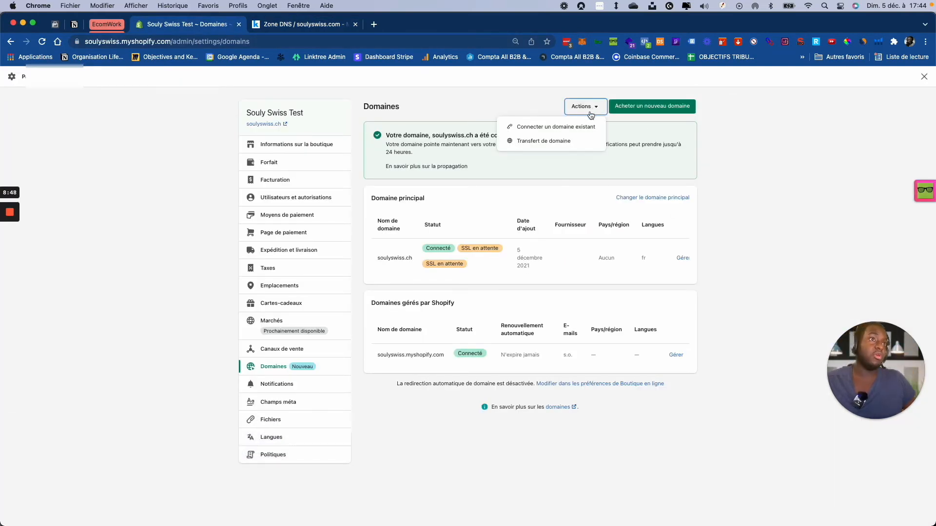
pyautogui.click(535, 129)
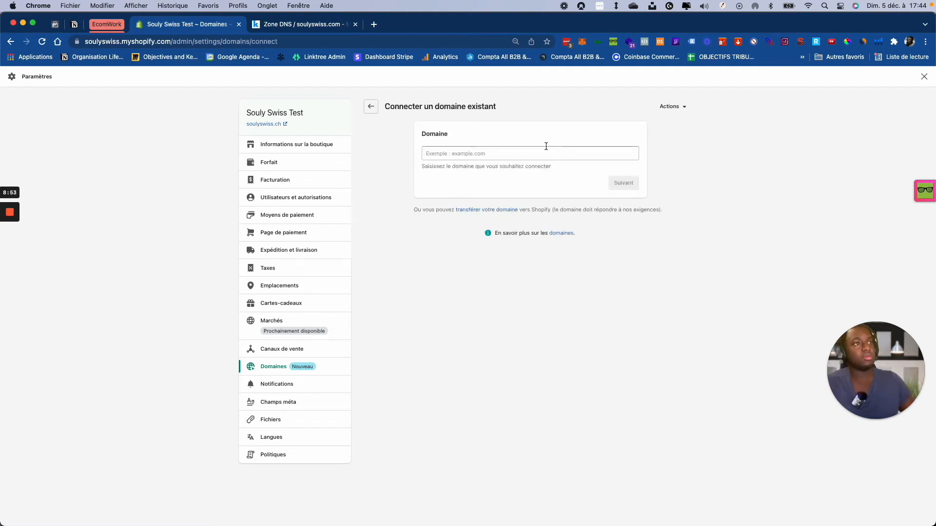
pyautogui.click(546, 146)
pyautogui.write('soulyswiss')
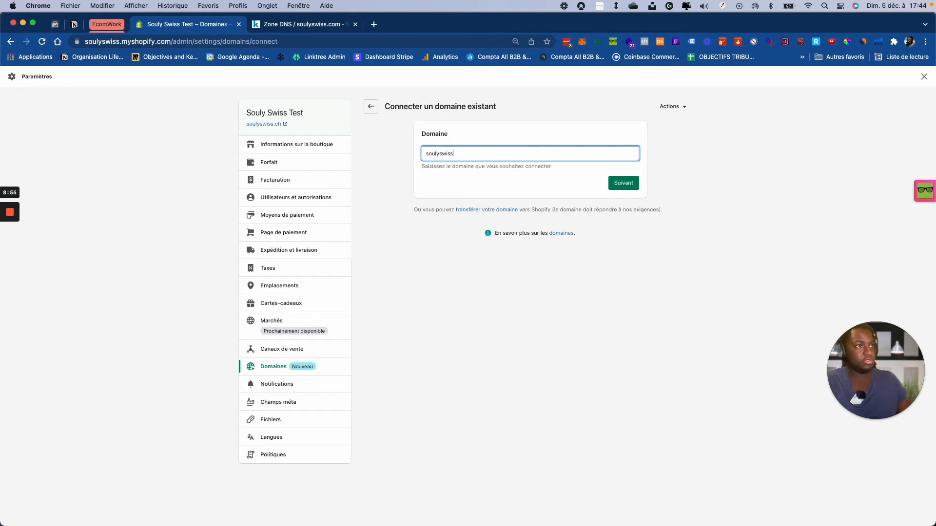
pyautogui.write('.com')
pyautogui.press('Return')
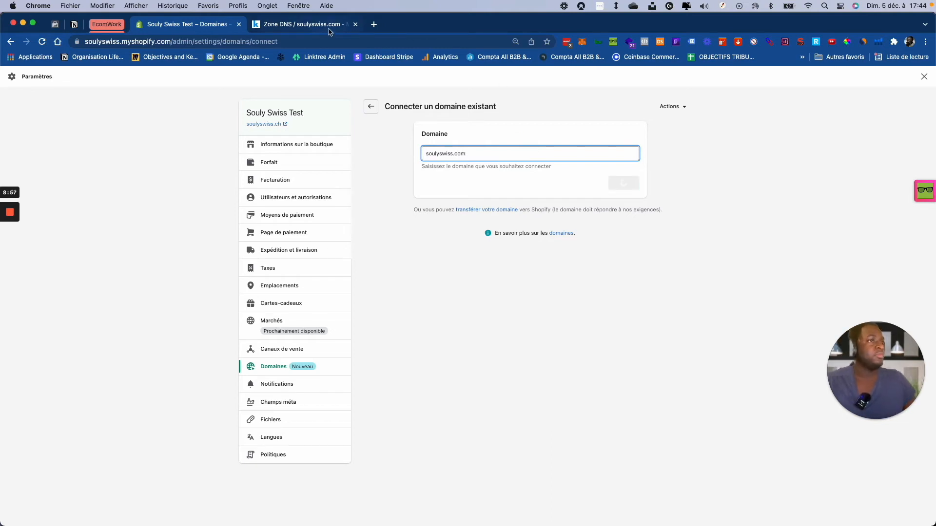
pyautogui.click(610, 269)
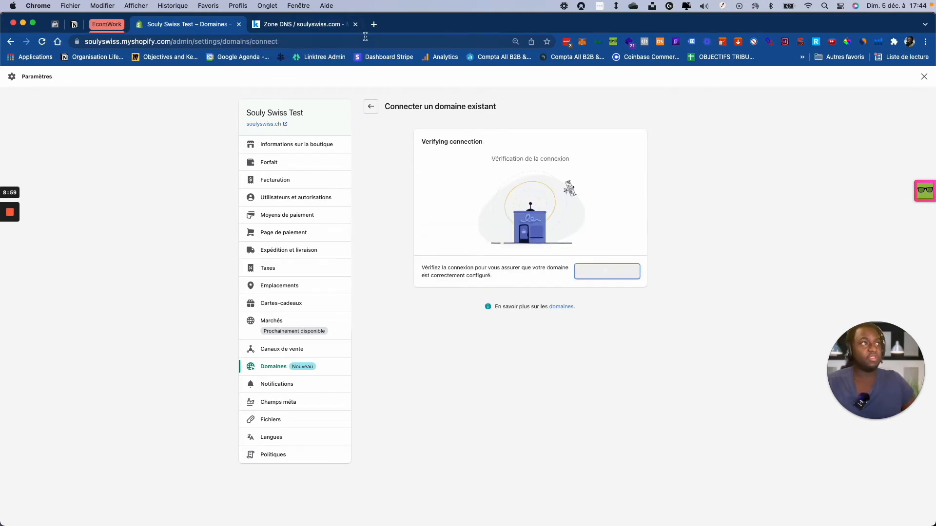
# Step: Switch to Infomaniak and add an A record targeting 23.227.38.65 to the soulyswiss.com DNS zone, leaving the source empty
pyautogui.click(292, 25)
pyautogui.click(305, 319)
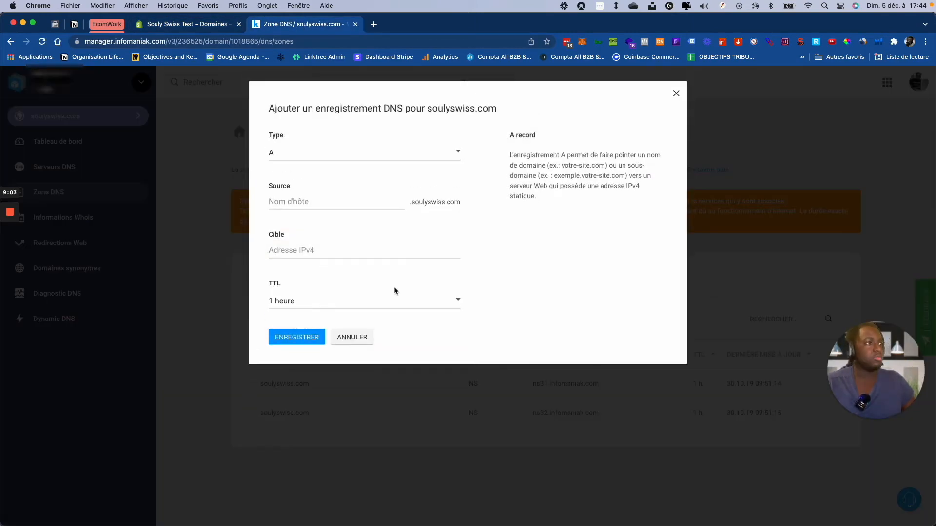
pyautogui.click(304, 257)
pyautogui.write('23.227.38.65')
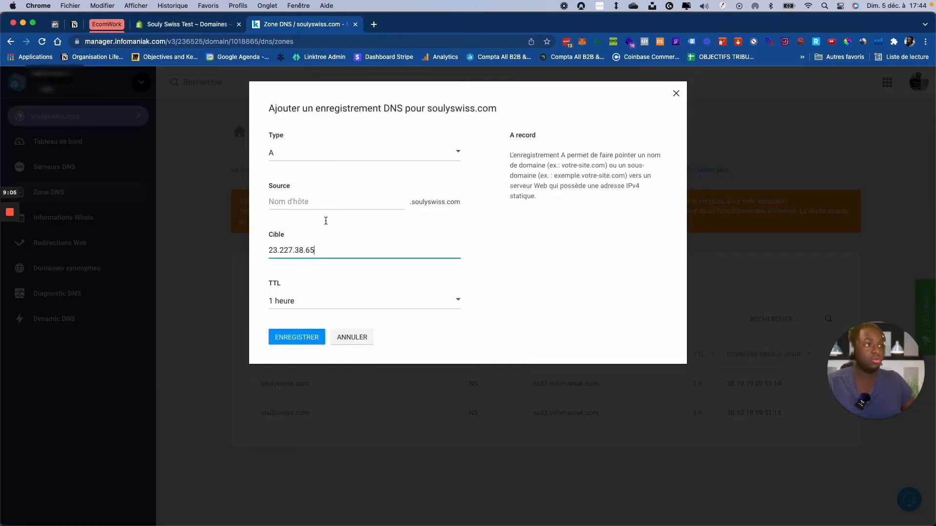
pyautogui.click(299, 337)
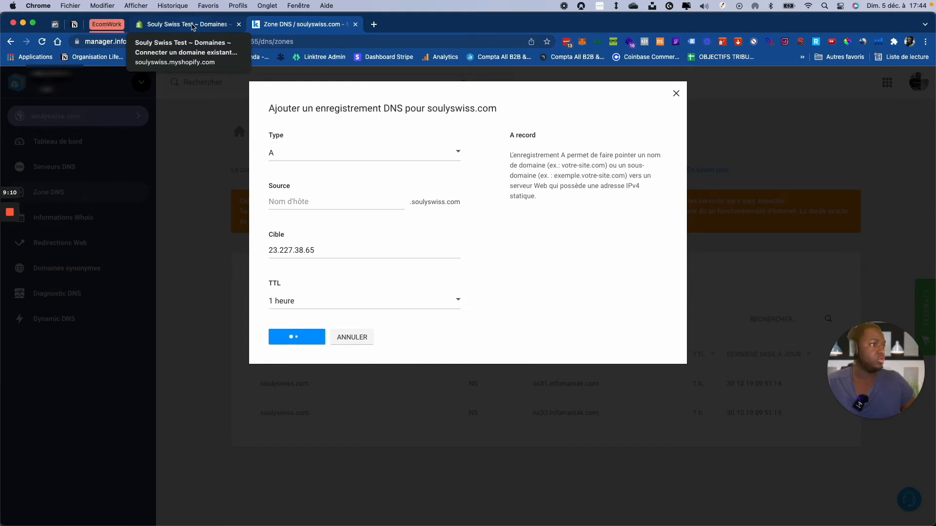
# Step: Switch to Shopify and copy the store address soulyswiss.myshopify.com from the page URL
pyautogui.click(193, 27)
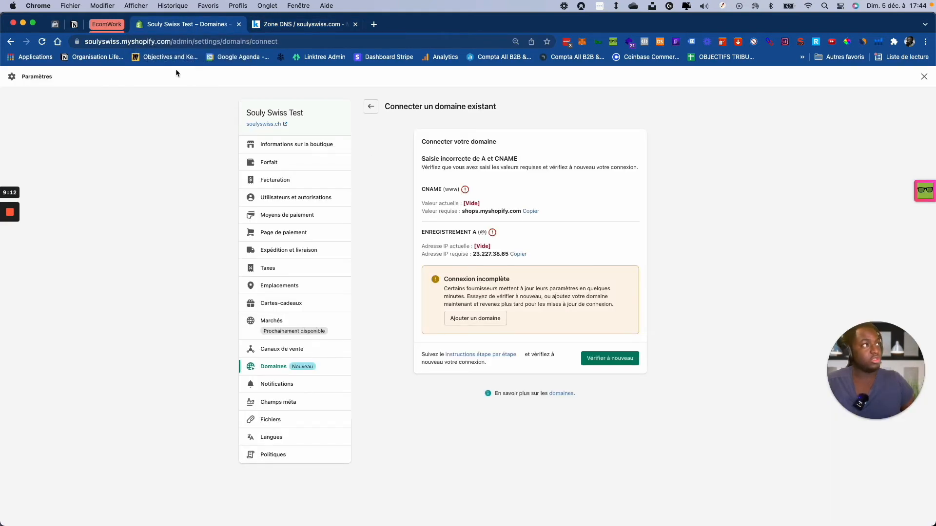
pyautogui.click(170, 43)
pyautogui.moveTo(193, 42); pyautogui.dragTo(107, 43)
pyautogui.press('super+c')
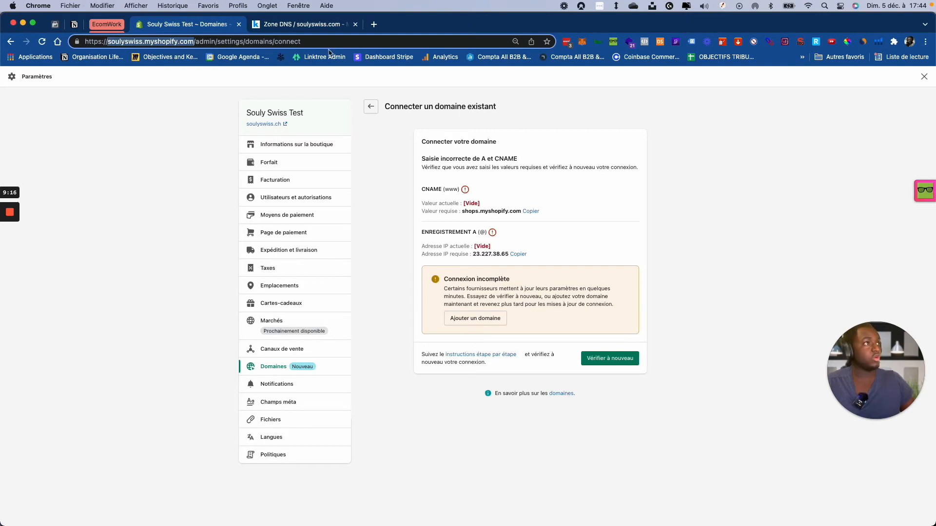
# Step: Switch to Infomaniak and add a CNAME record to soulyswiss.com with source www and the copied target soulyswiss.myshopify.com
pyautogui.click(302, 27)
pyautogui.click(312, 320)
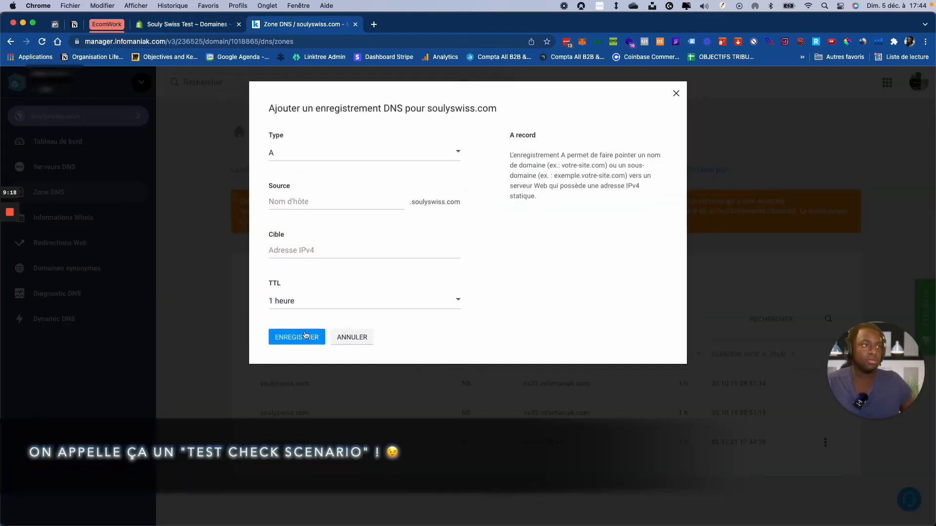
pyautogui.click(310, 245)
pyautogui.press('super+v')
pyautogui.click(332, 153)
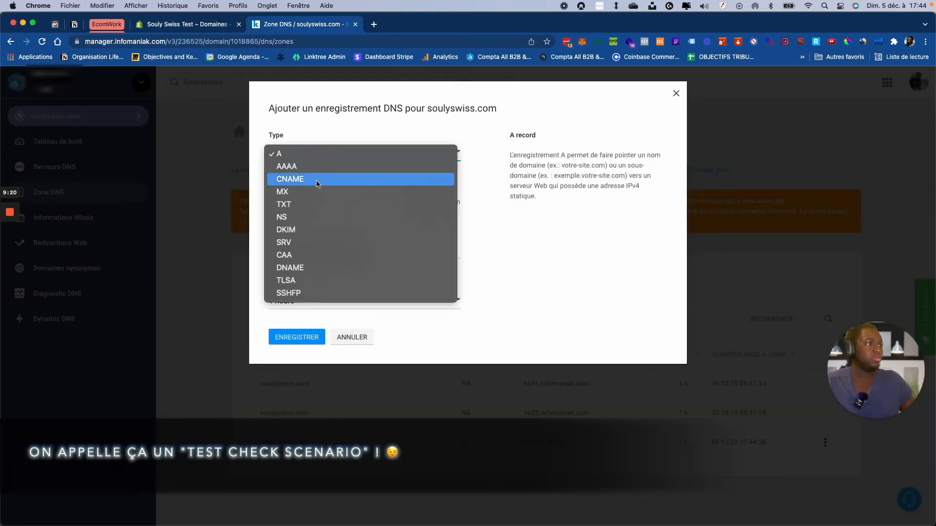
pyautogui.click(290, 179)
pyautogui.click(320, 203)
pyautogui.write('www')
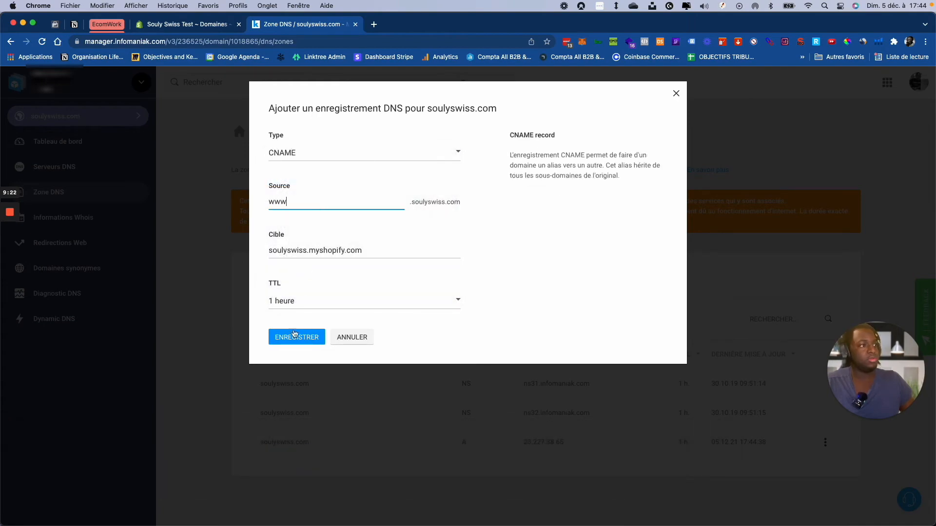
pyautogui.click(296, 337)
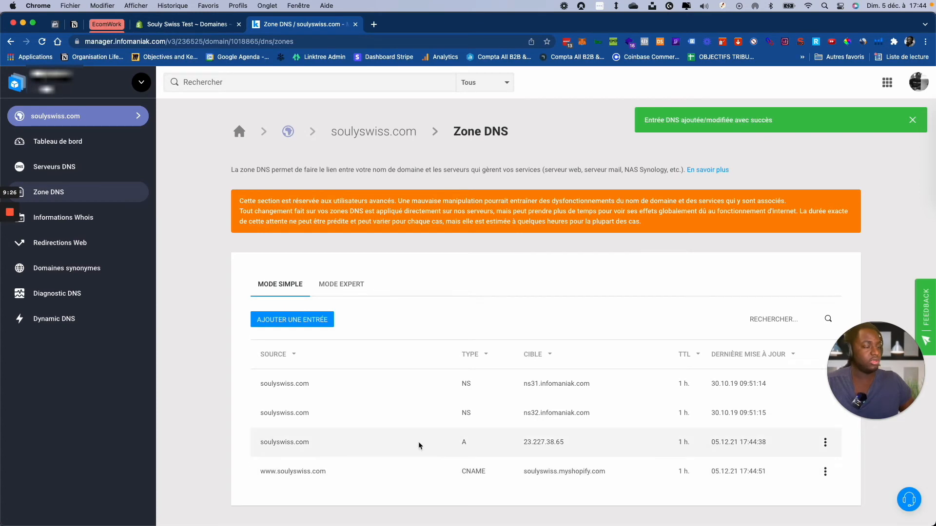
pyautogui.hotkey('ctrl', 'shift', 'Tab')
pyautogui.click(615, 365)
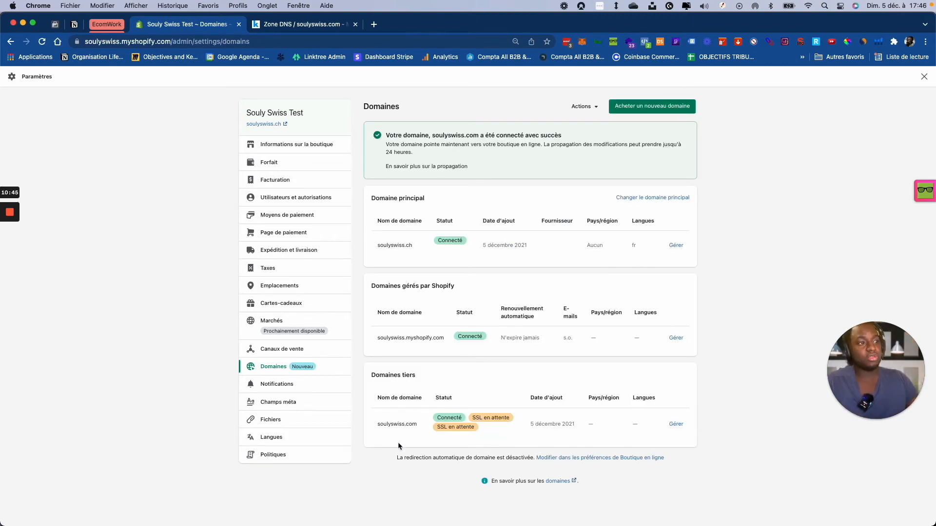
pyautogui.click(677, 198)
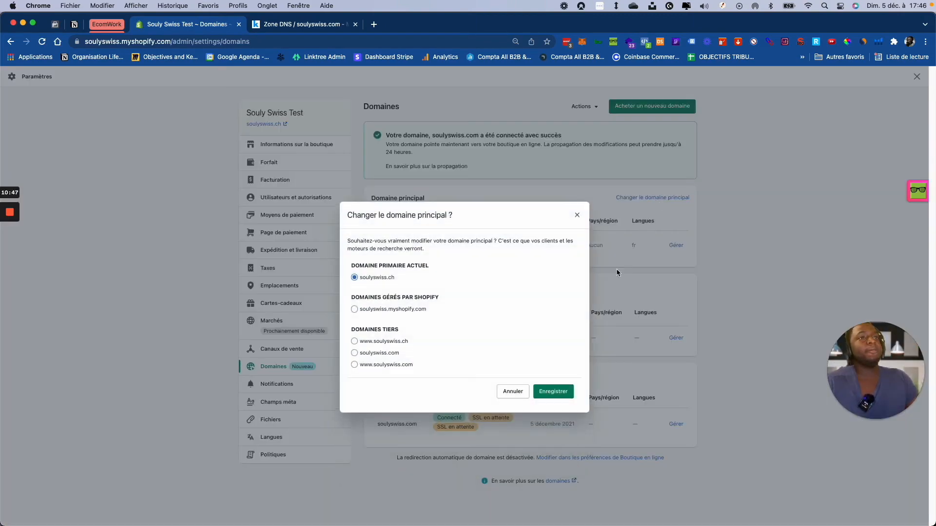
pyautogui.click(389, 366)
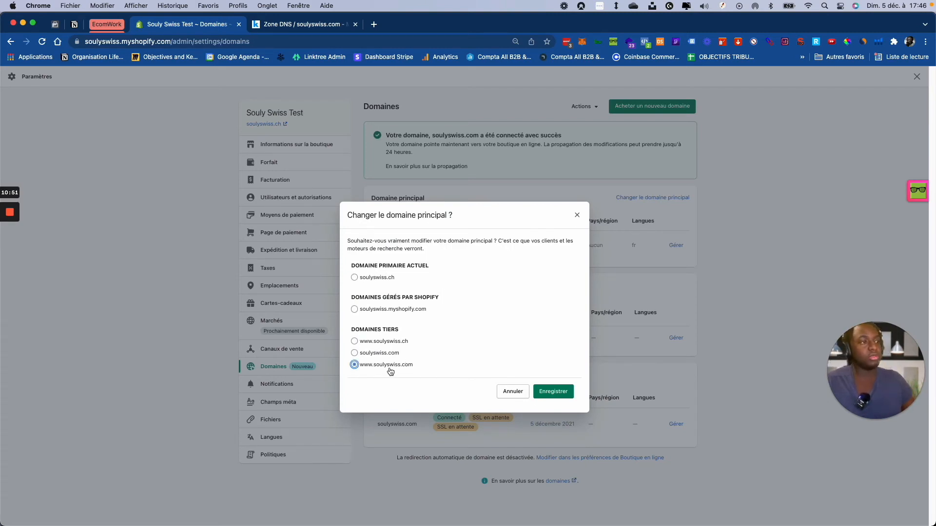
pyautogui.click(552, 399)
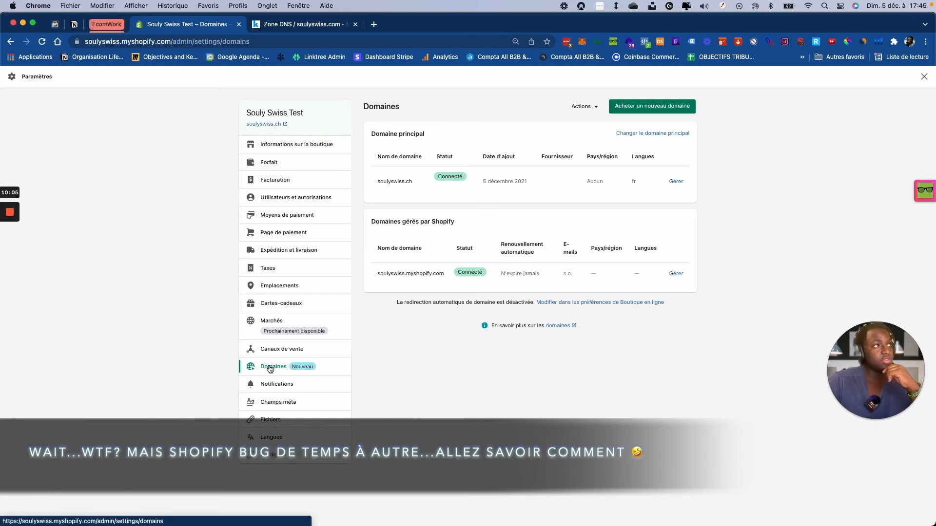
# Step: Connect the existing domain soulyswiss.com to the Shopify store and run the connection check
pyautogui.click(669, 133)
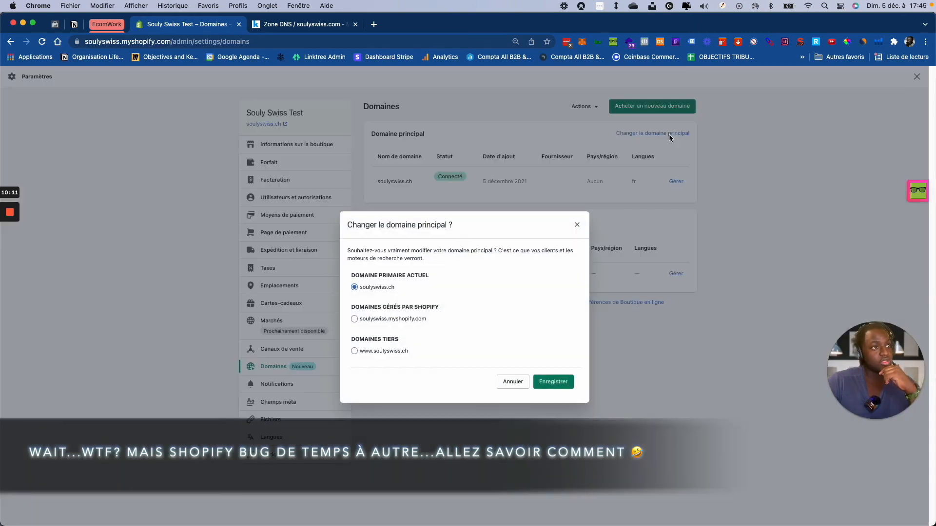
pyautogui.click(576, 225)
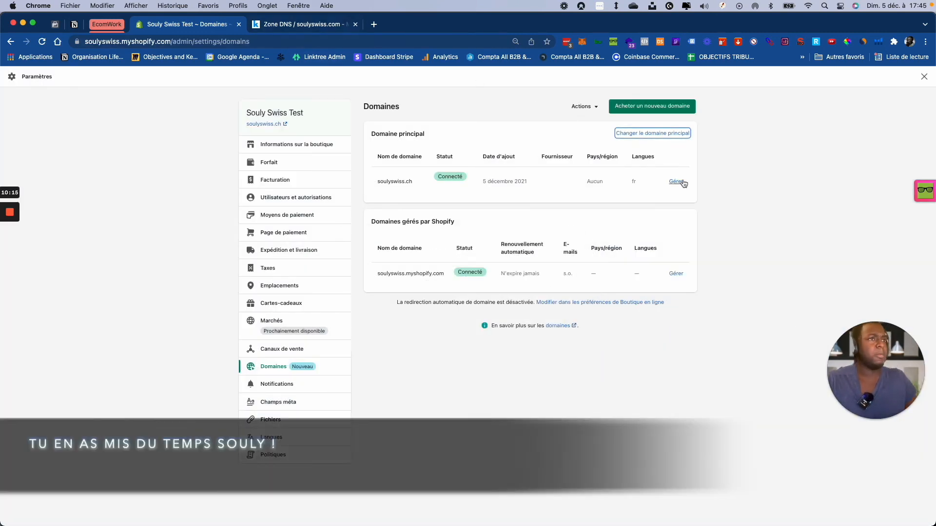
pyautogui.click(584, 106)
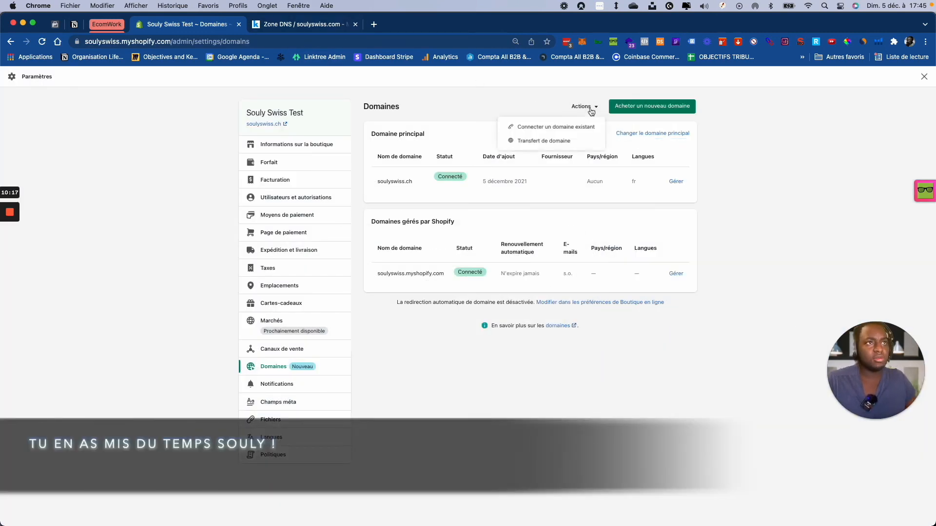
pyautogui.click(576, 128)
pyautogui.click(502, 153)
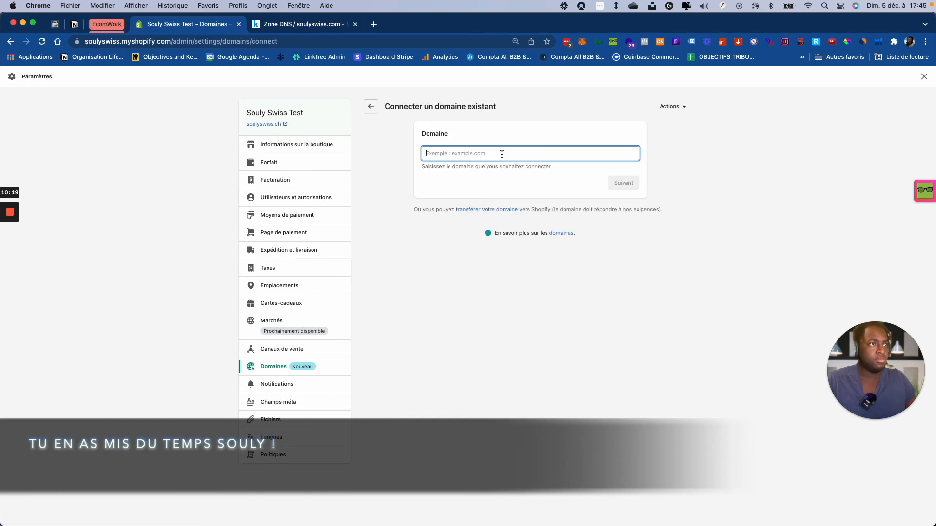
pyautogui.write('souylswiss.co')
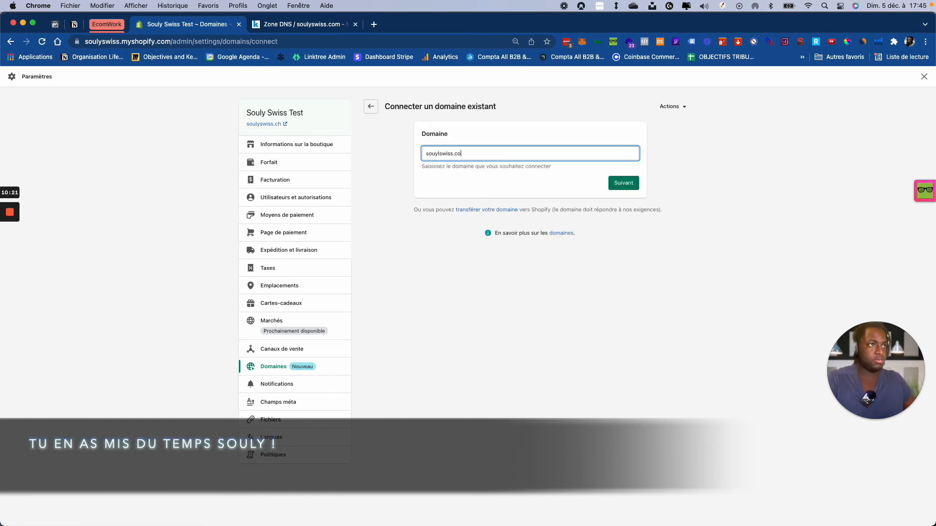
pyautogui.hotkey('alt', 'shift', 'Left')
pyautogui.hotkey('alt', 'shift', 'Left')
pyautogui.write('sou')
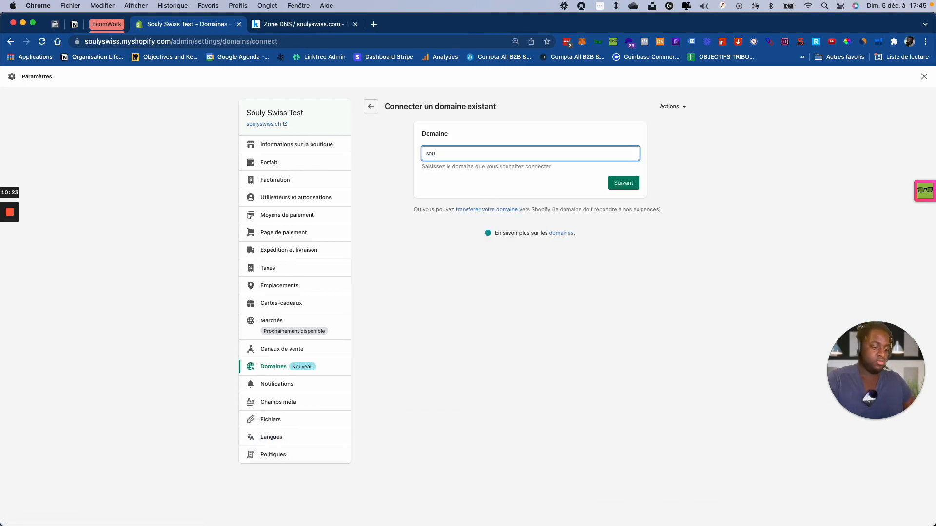
pyautogui.write('lyswiss.com')
pyautogui.press('Return')
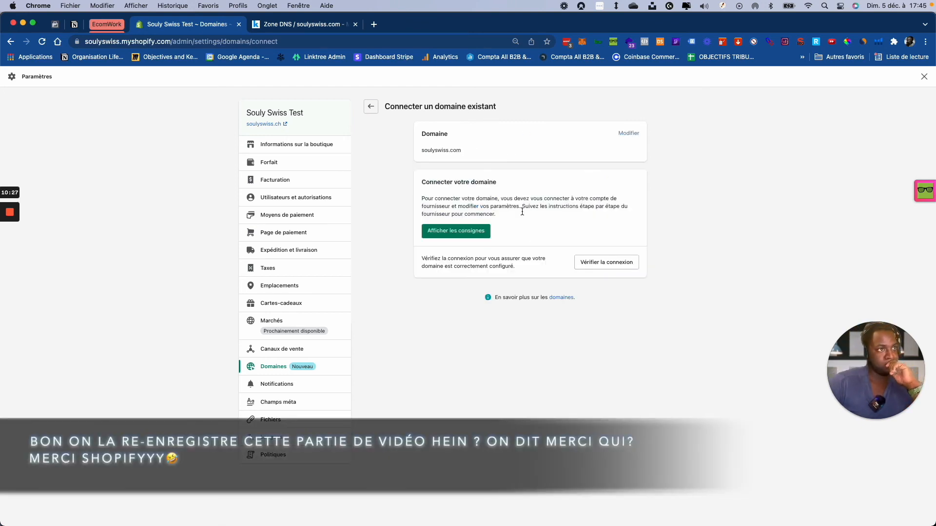
pyautogui.click(602, 260)
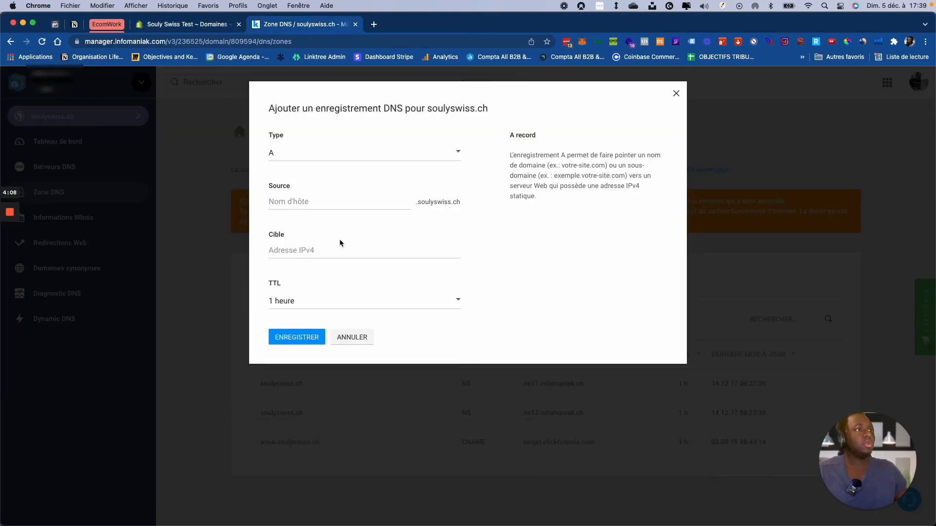
# Step: Try to add a www record targeting shops.myshopify.com to Infomaniak's soulyswiss.ch DNS zone, first as type A and again as CNAME
pyautogui.click(318, 246)
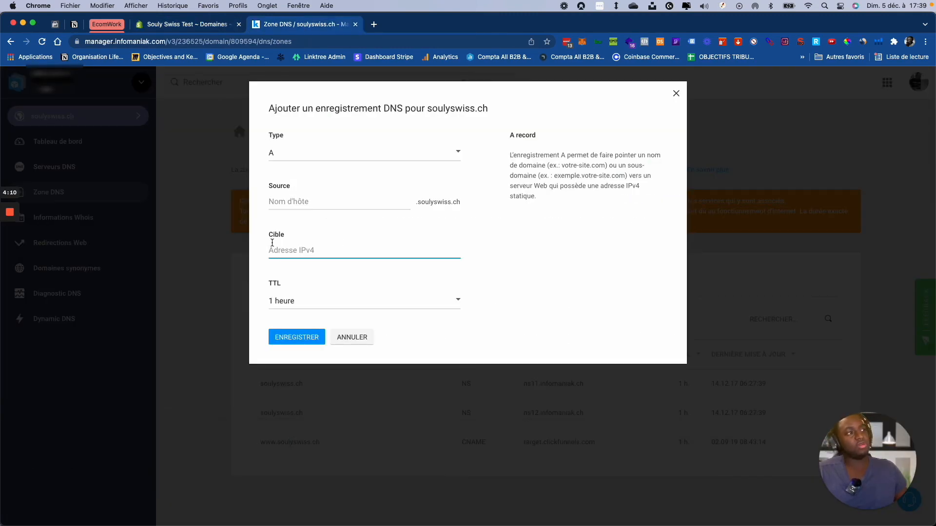
pyautogui.write('shops.myshopify.com')
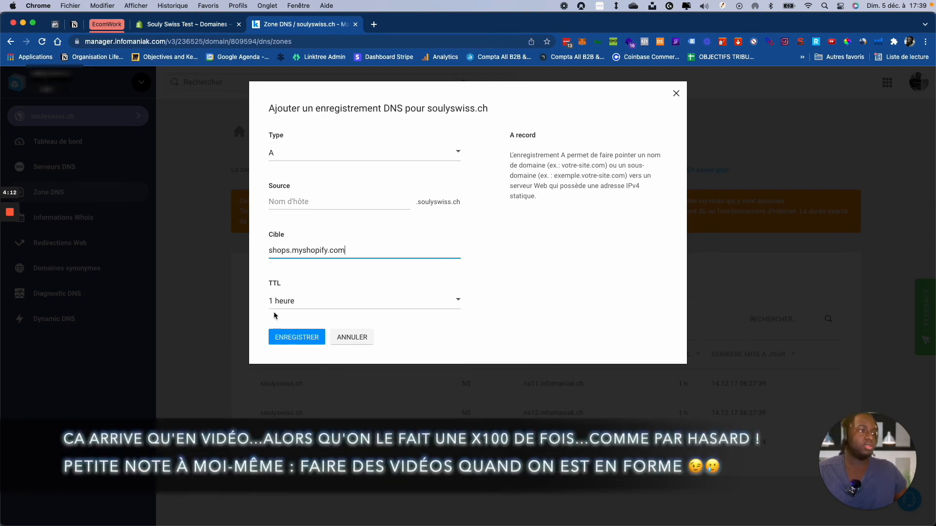
pyautogui.click(283, 337)
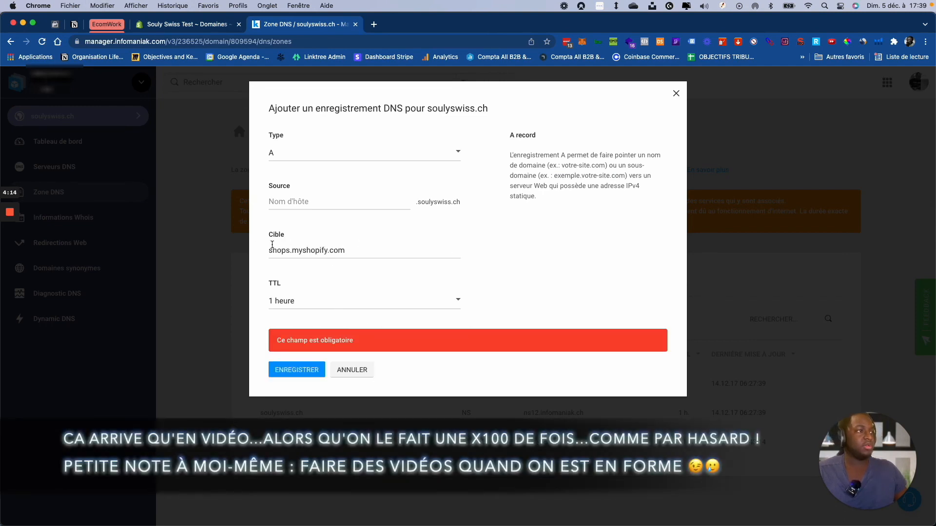
pyautogui.click(322, 206)
pyautogui.write('www')
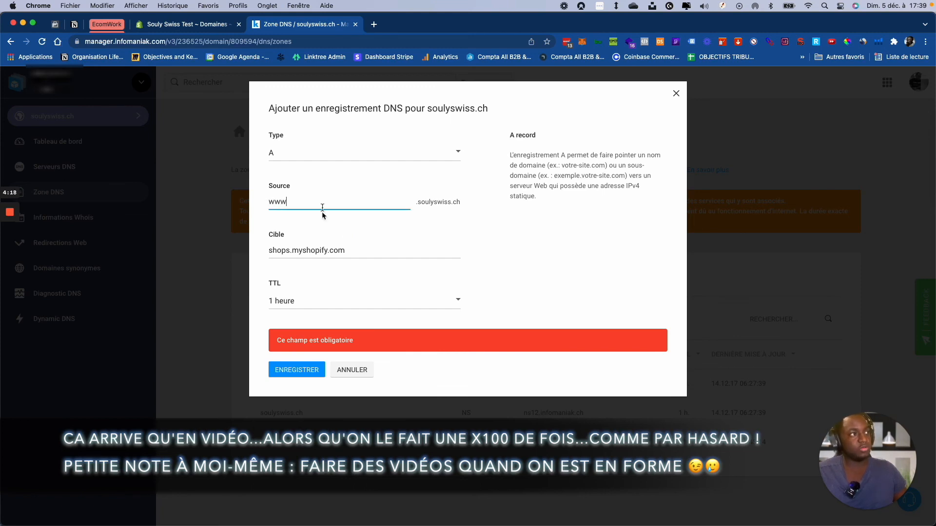
pyautogui.click(294, 375)
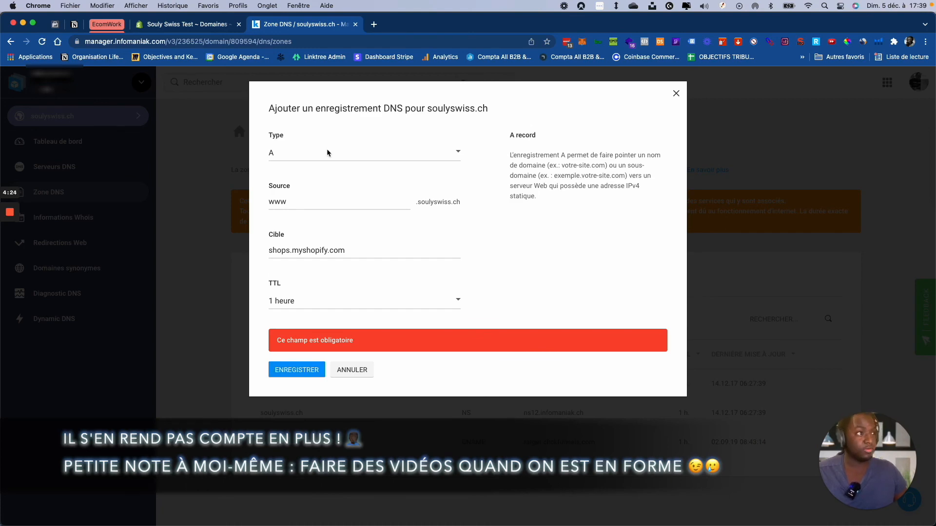
pyautogui.click(328, 204)
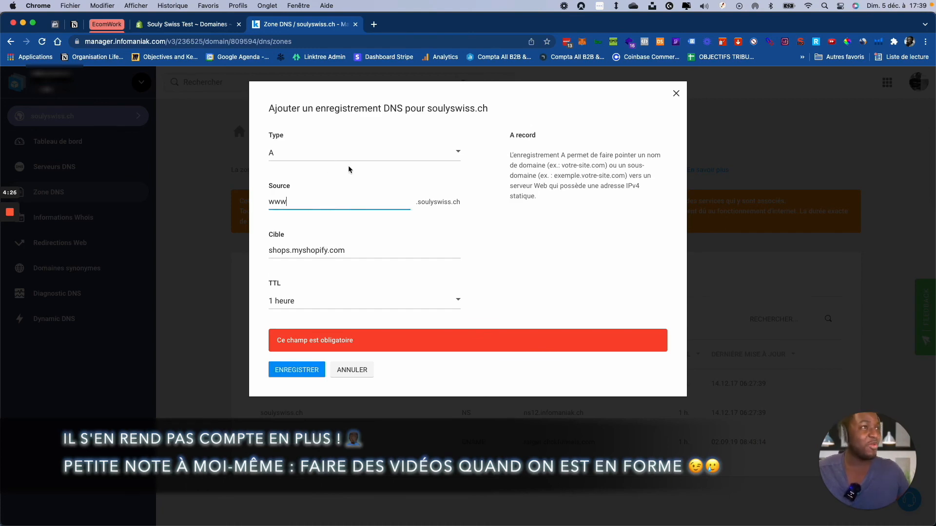
pyautogui.click(357, 154)
pyautogui.click(356, 178)
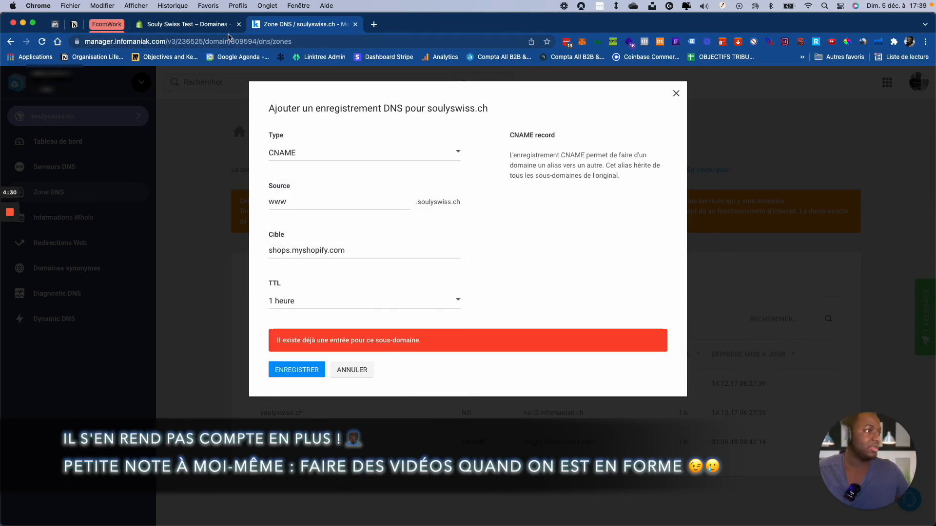
pyautogui.click(676, 93)
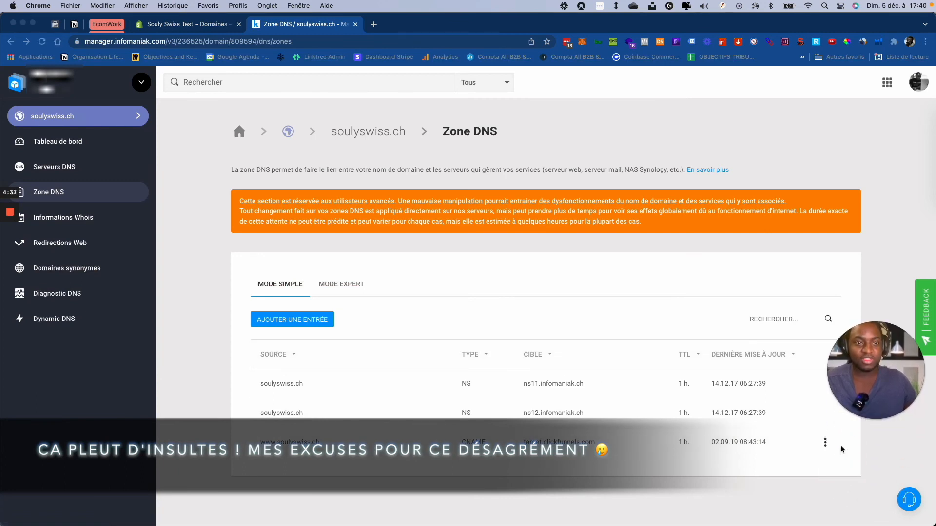
pyautogui.click(826, 444)
pyautogui.click(731, 473)
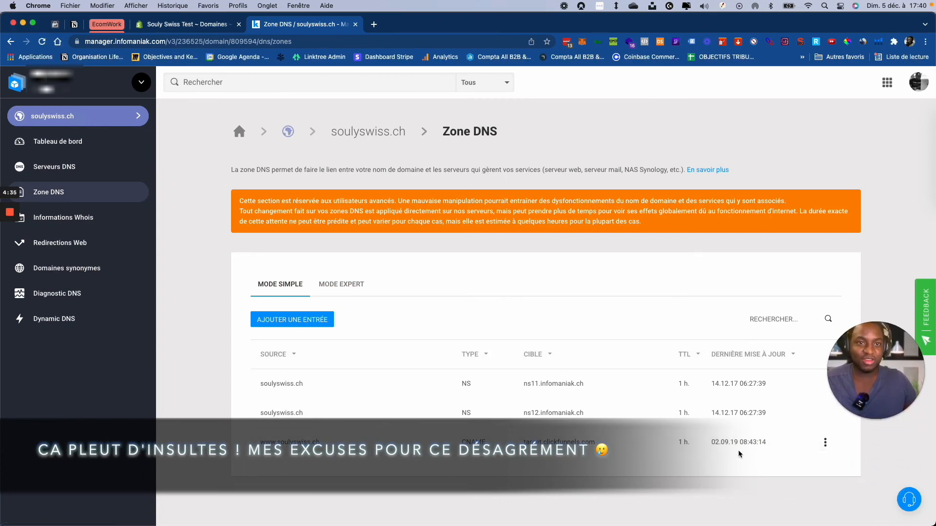
# Step: Start a new DNS record for soulyswiss.ch and set its target to shops.myshopify.com
pyautogui.click(287, 319)
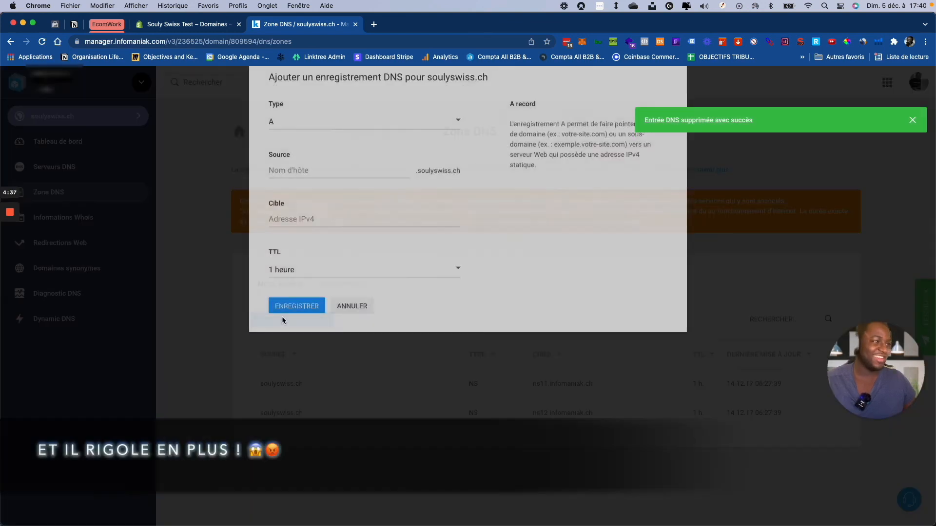
pyautogui.click(312, 250)
pyautogui.write('shops.myshopify.com')
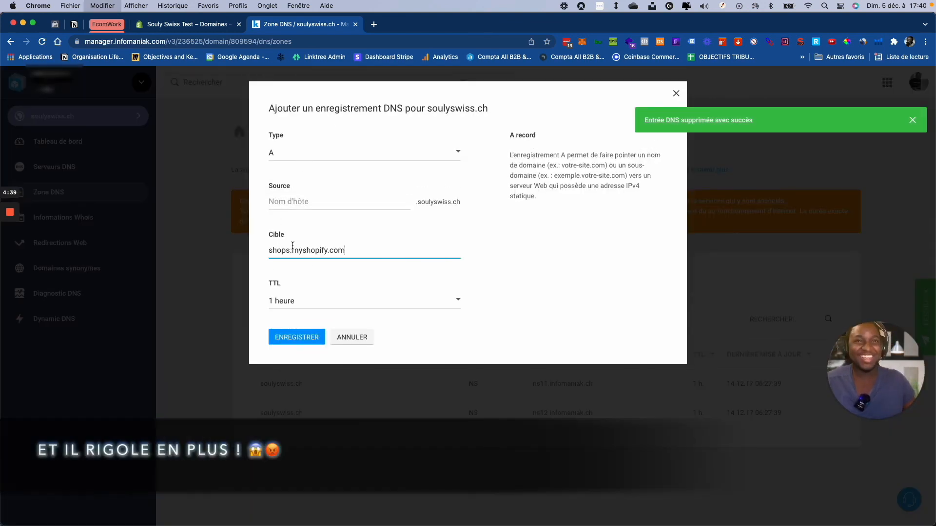